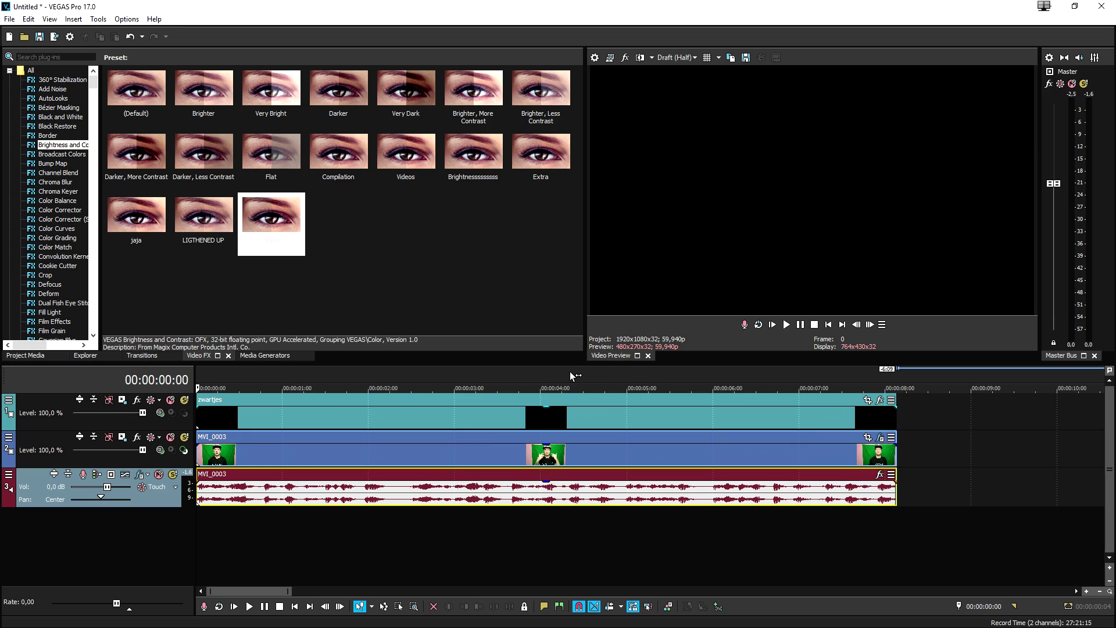
Lower the black zwartjes event's opacity to 0% and split the events on all tracks at 00:00:02:13
scroll(338, 417, down, 2)
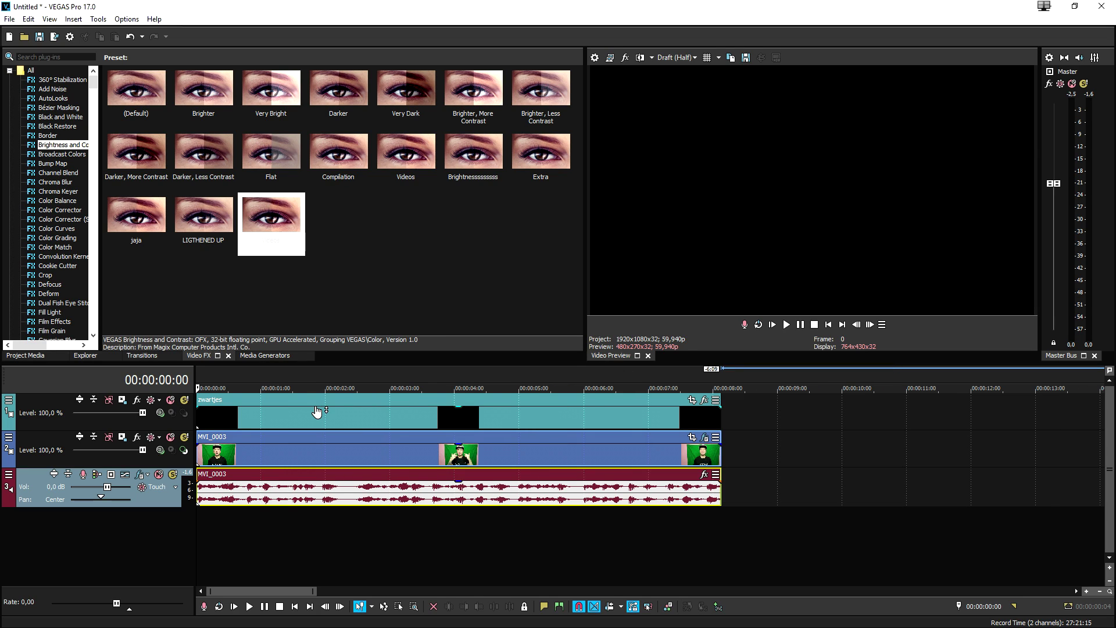
drag(317, 411, 317, 438)
key(ctrl+Home)
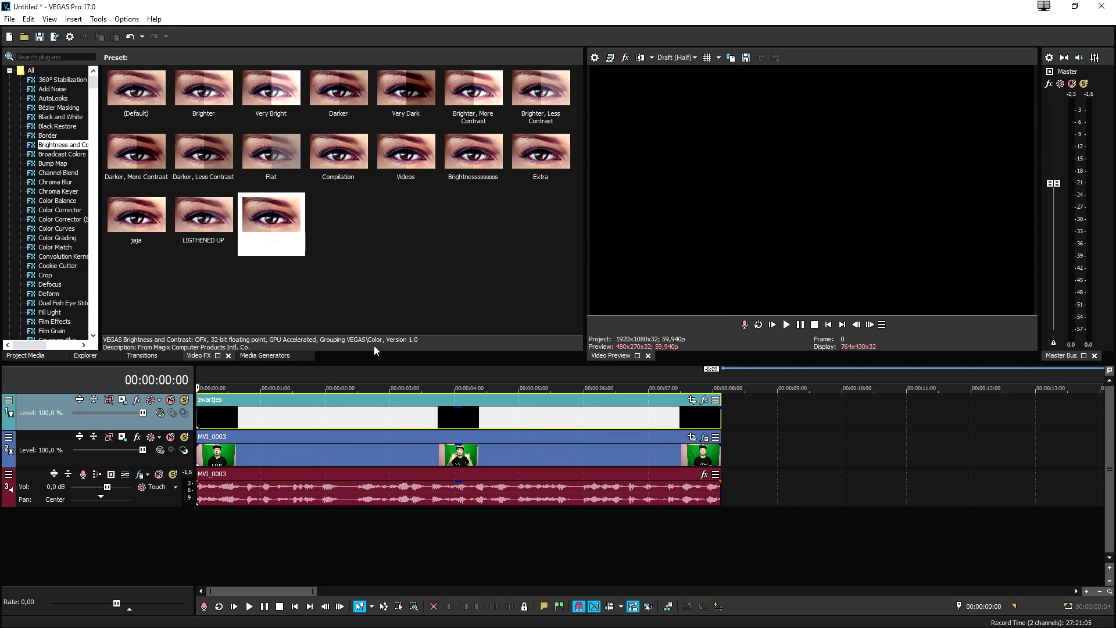
click(354, 414)
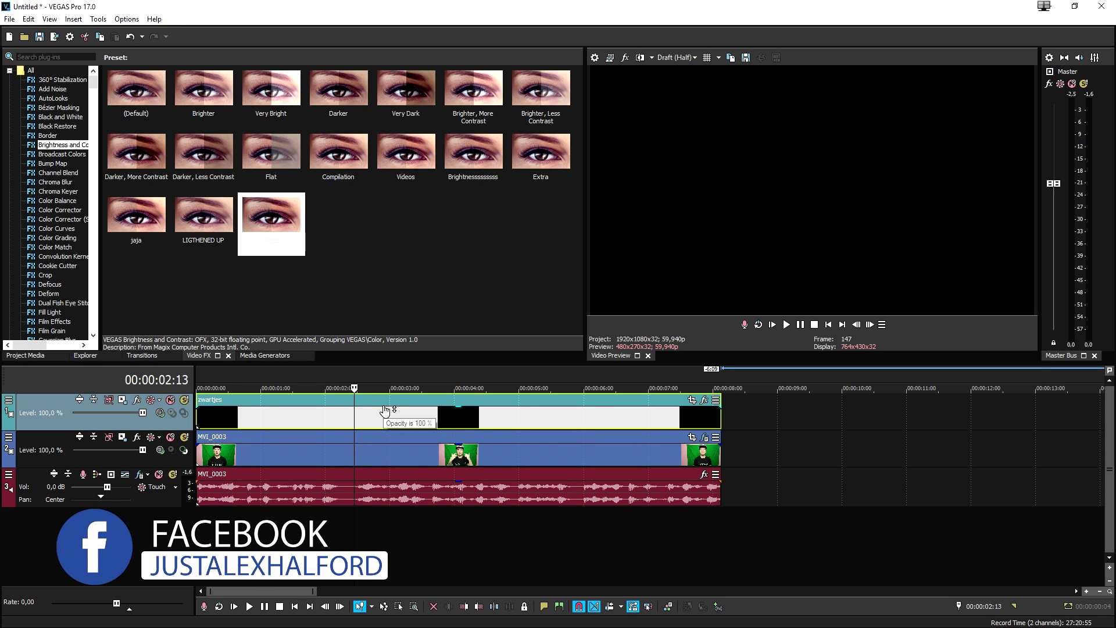
key(s)
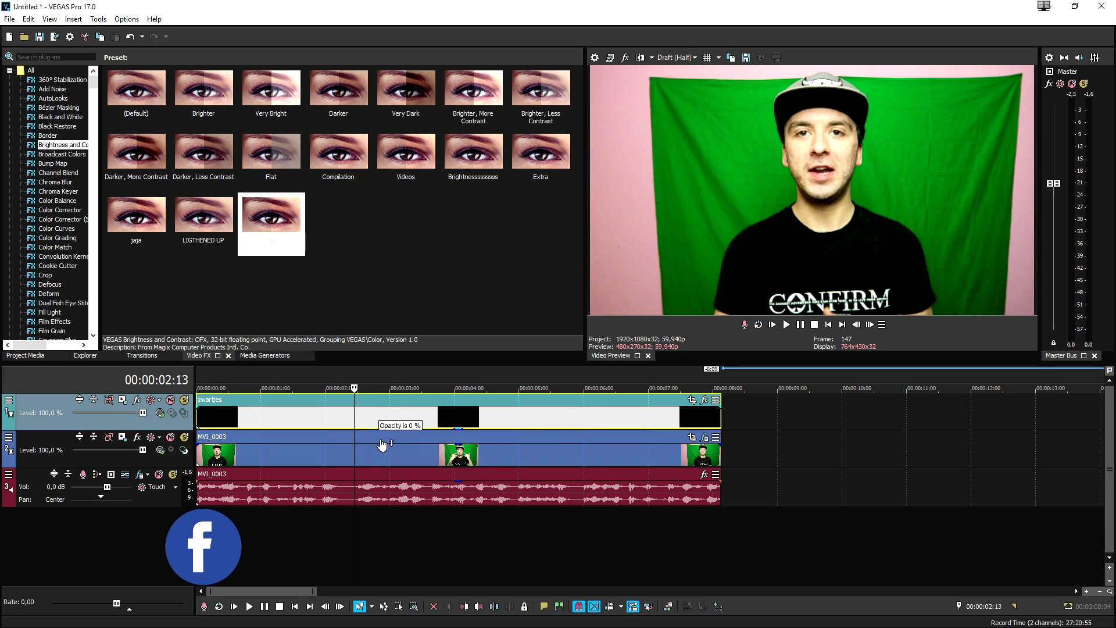
click(354, 452)
key(s)
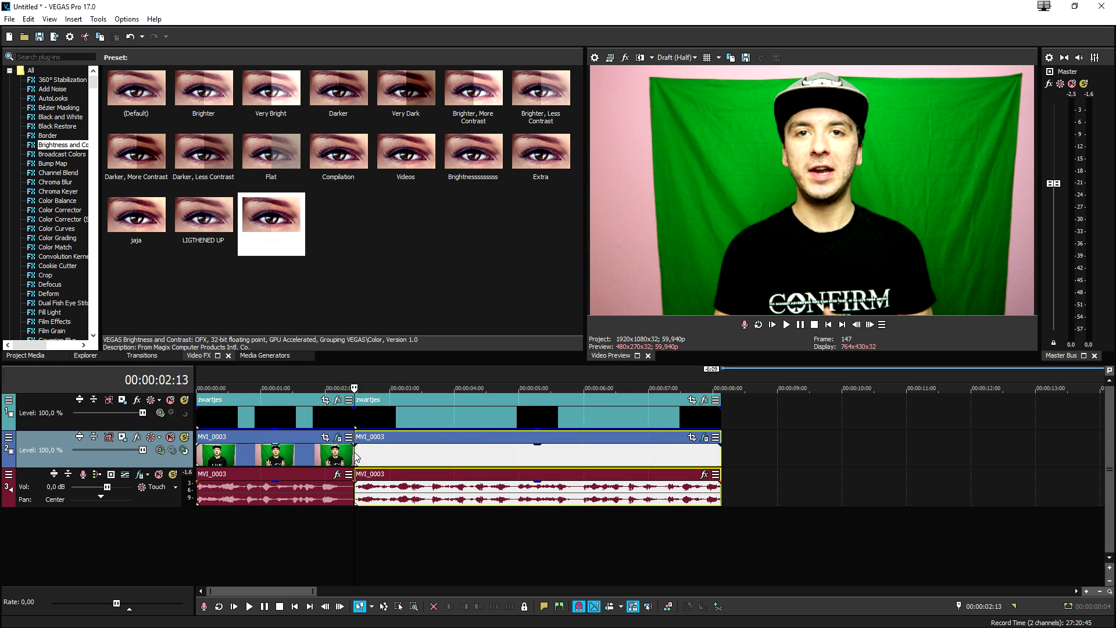
Paste a copy of the second MVI_0003 segment at about 00:00:08:12 and delete the copy's audio
click(442, 454)
key(ctrl+c)
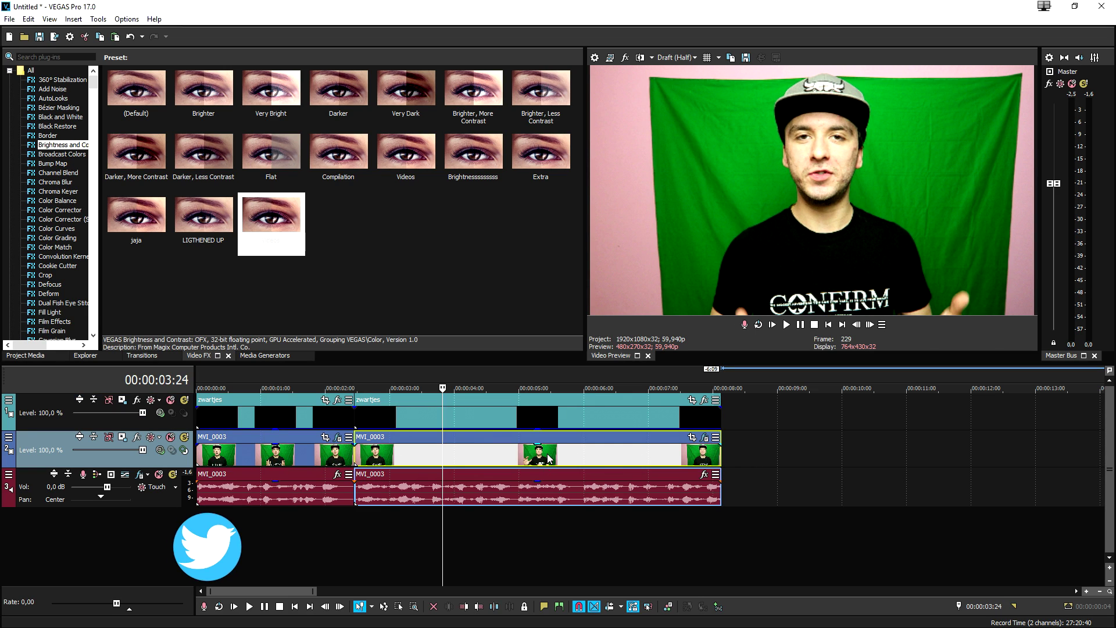
click(735, 451)
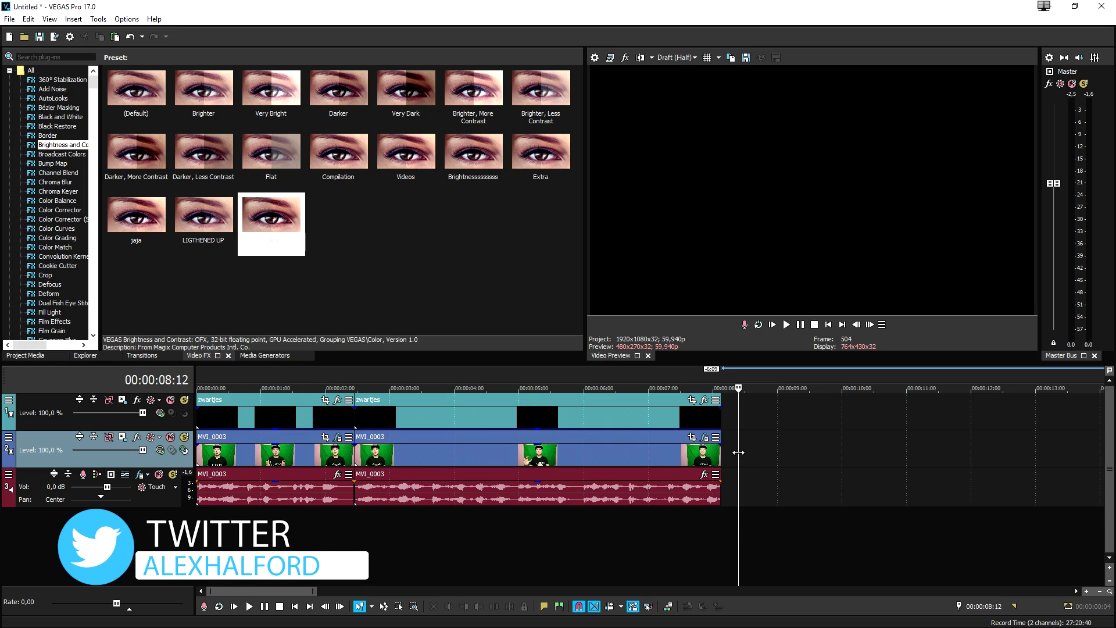
key(ctrl+v)
click(677, 493)
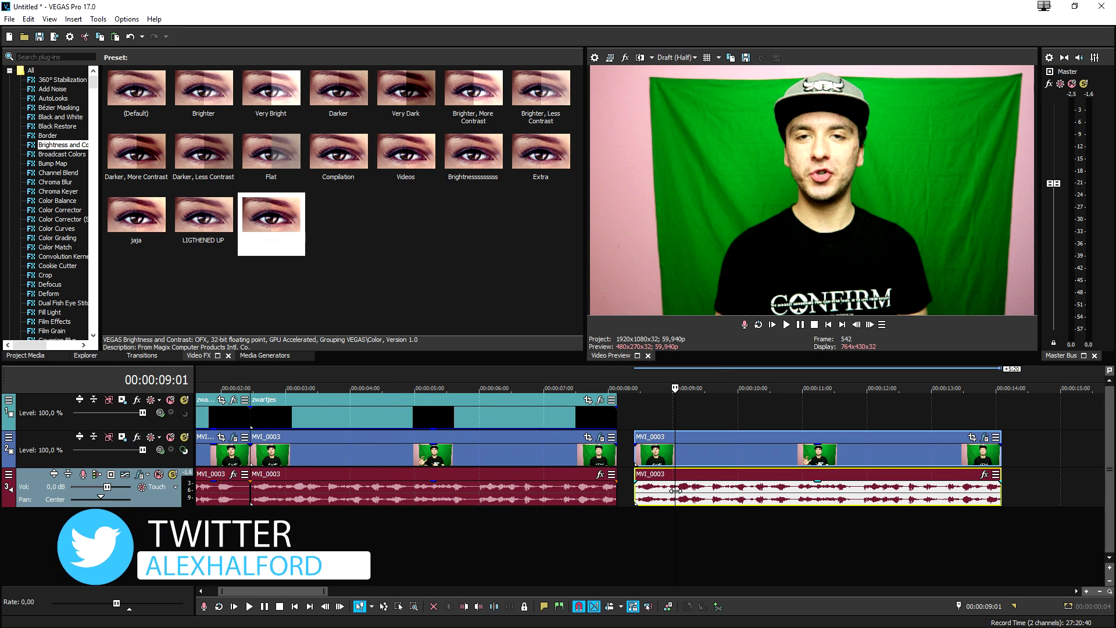
key(Delete)
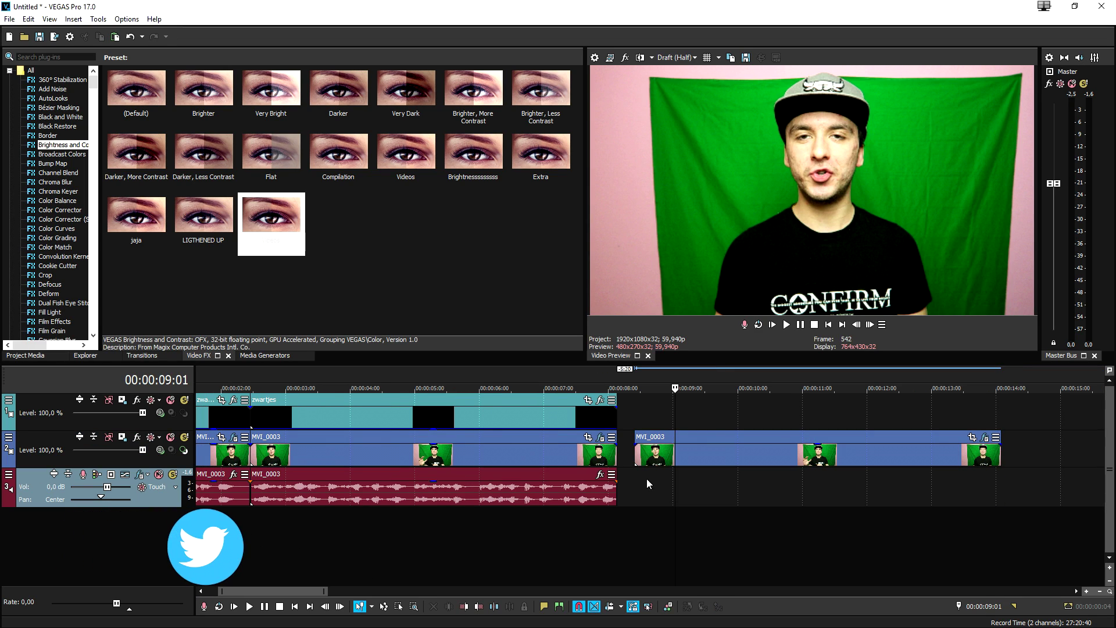
Insert a new video track and place the copied MVI_0003 clip on it, aligned directly above the original second segment
right_click(627, 451)
click(663, 316)
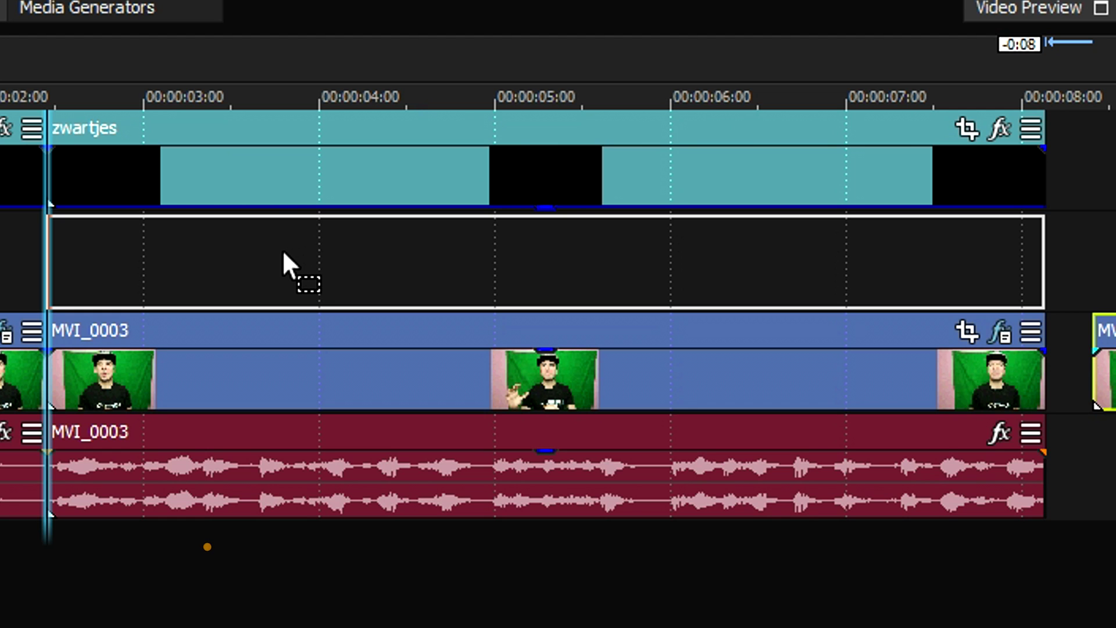
drag(283, 252, 284, 255)
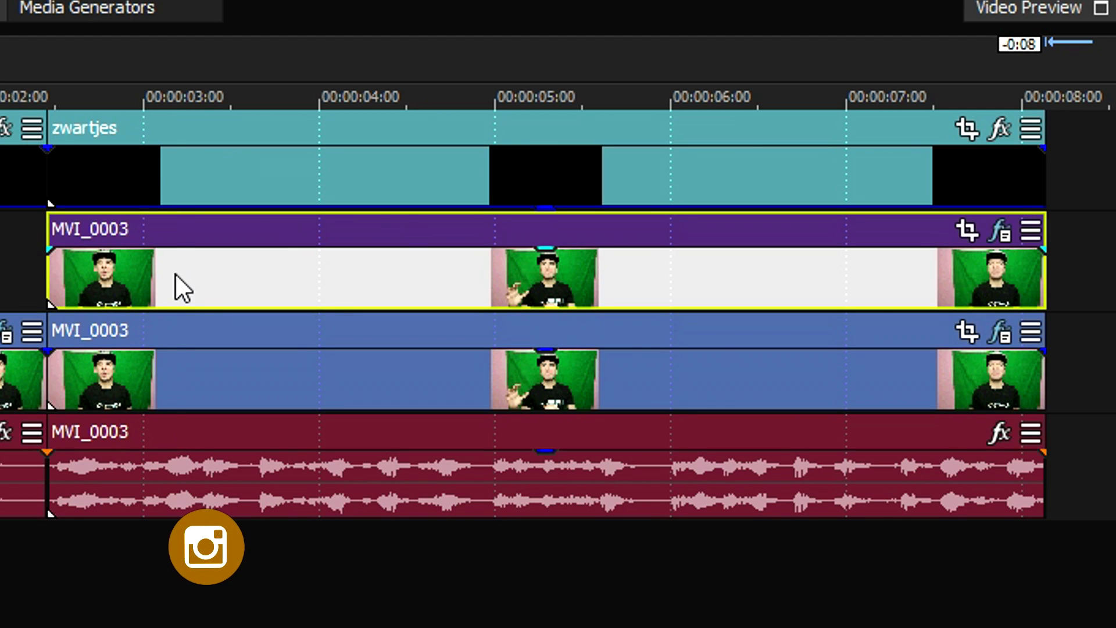
scroll(553, 465, left, 3)
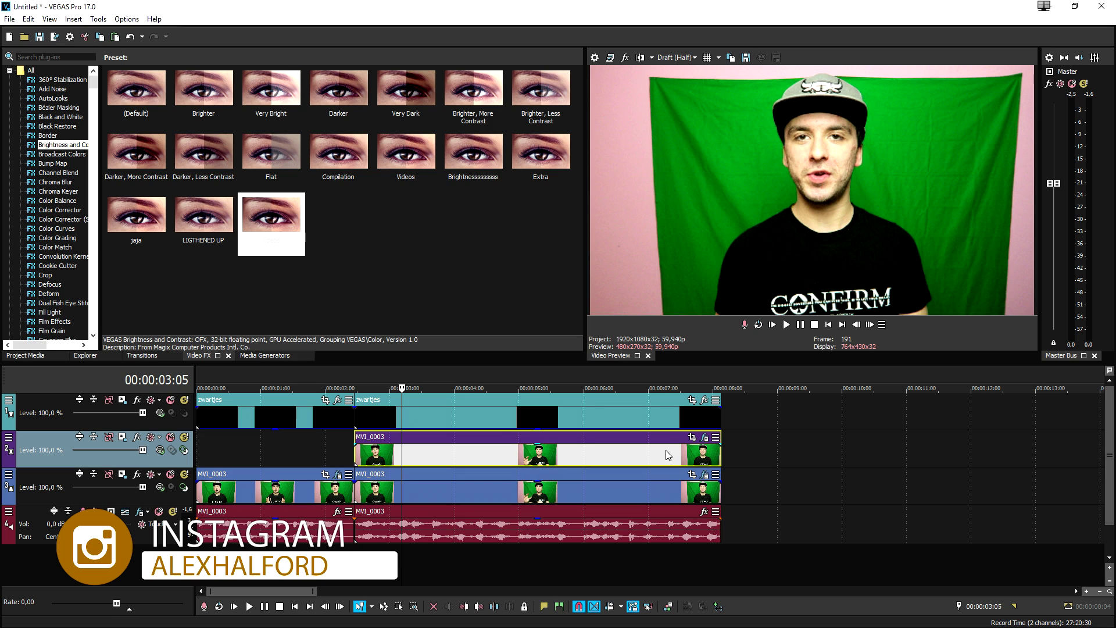
click(431, 491)
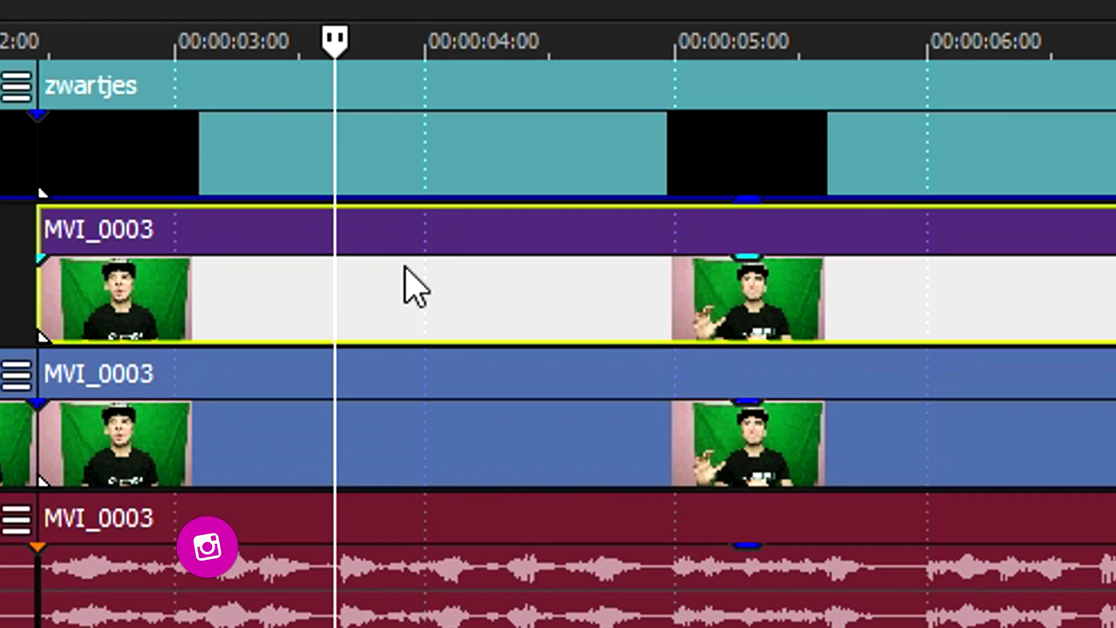
click(450, 450)
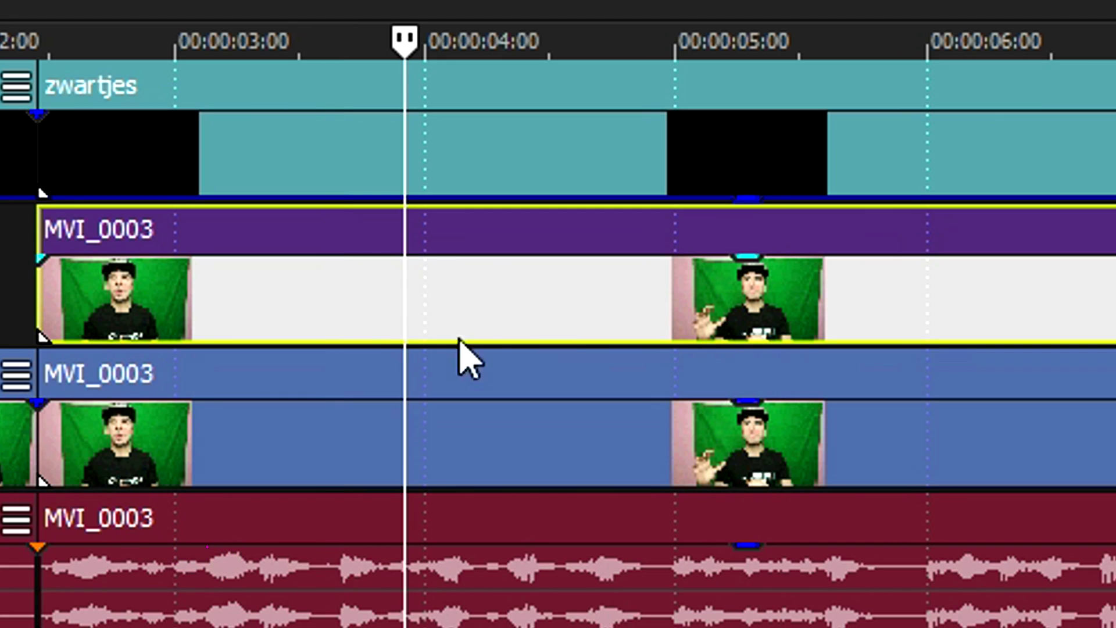
drag(530, 391, 481, 505)
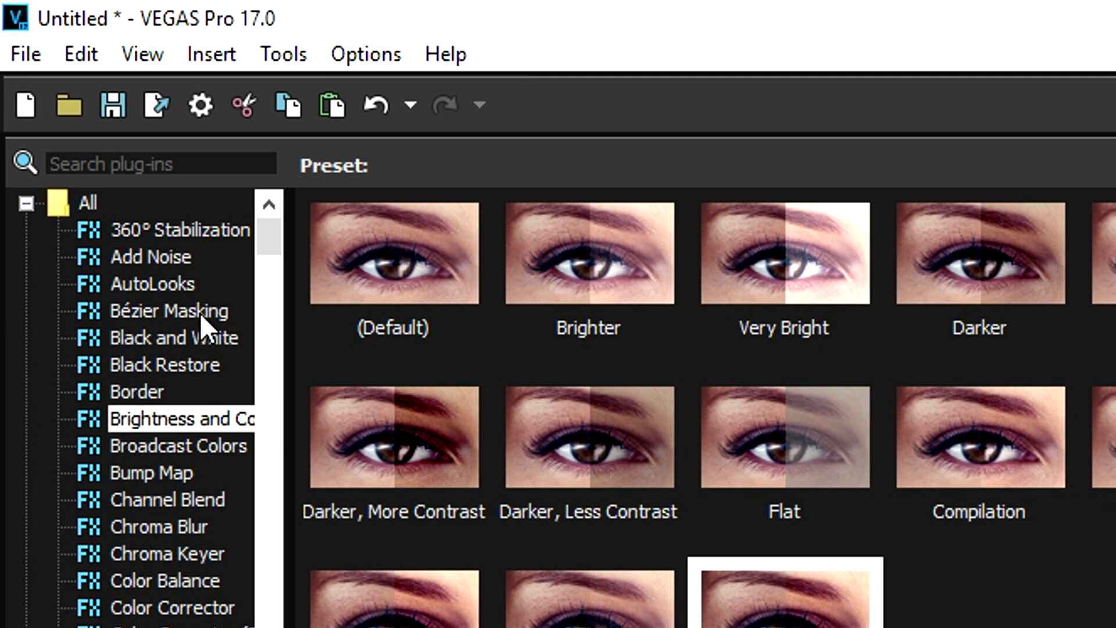
Apply the Bézier Masking effect's Circle preset to the MVI_0003 copy and move the effect window clear of the preview
click(201, 312)
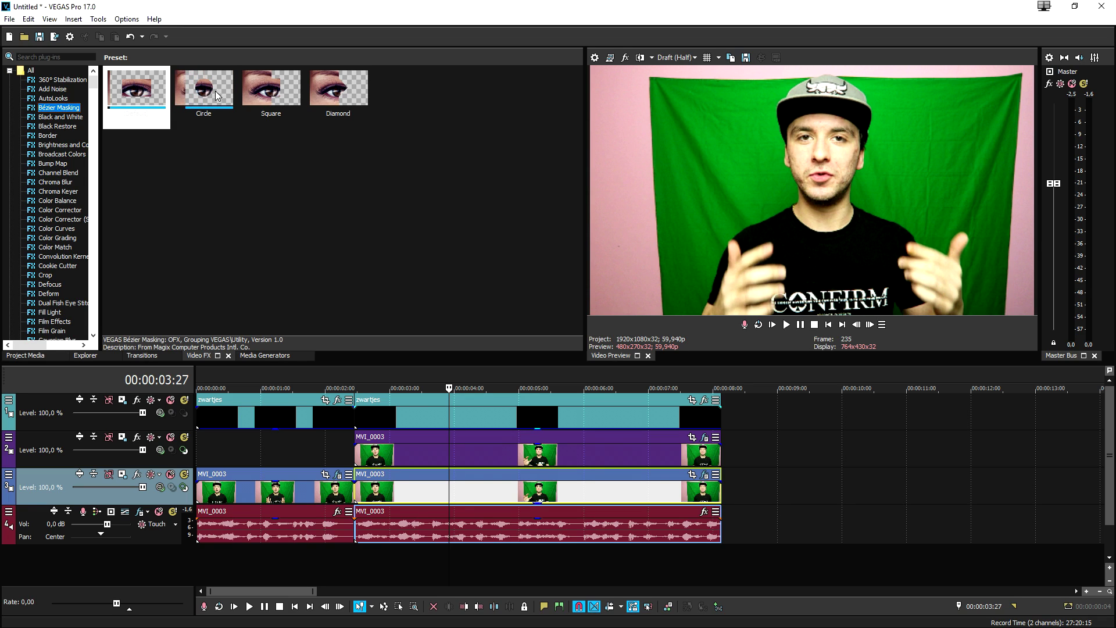
drag(215, 92, 451, 454)
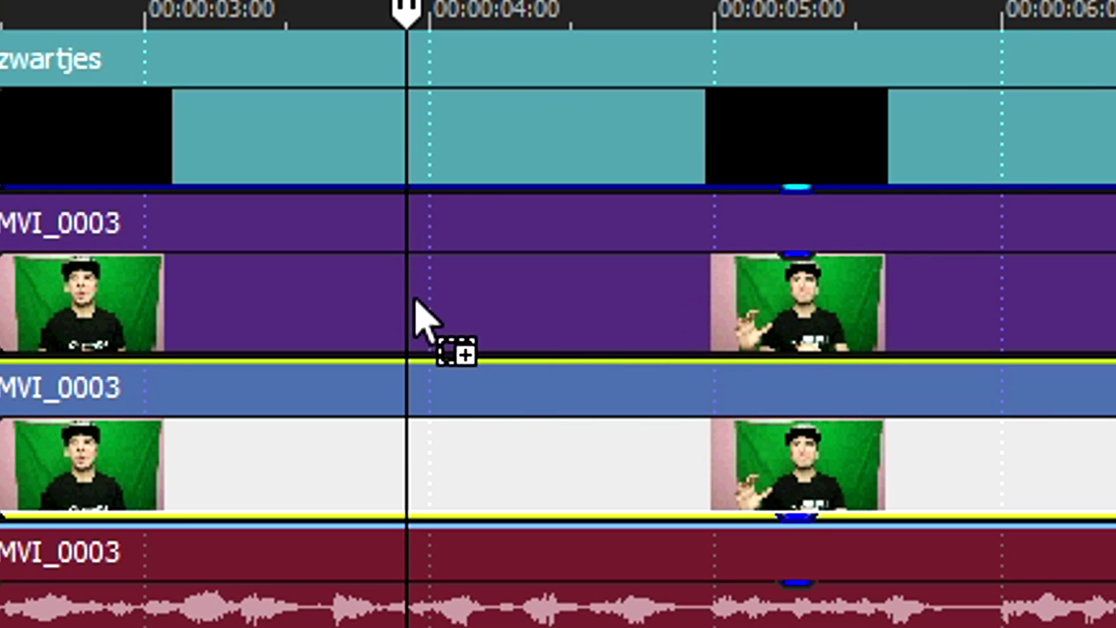
drag(415, 300, 414, 299)
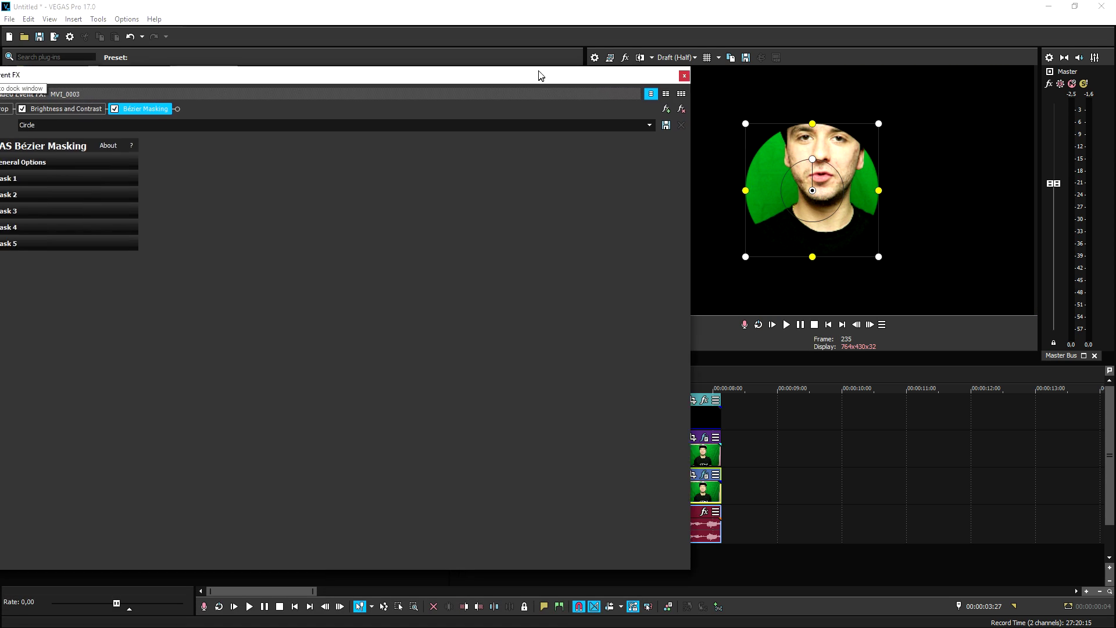
drag(741, 59, 288, 93)
click(505, 450)
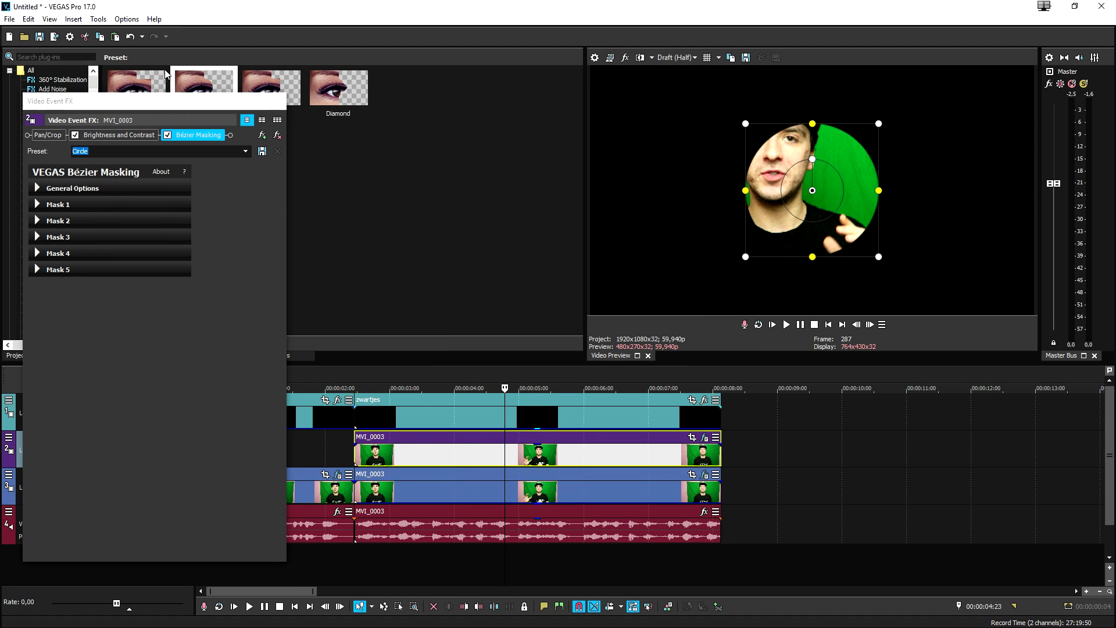
drag(148, 105, 344, 512)
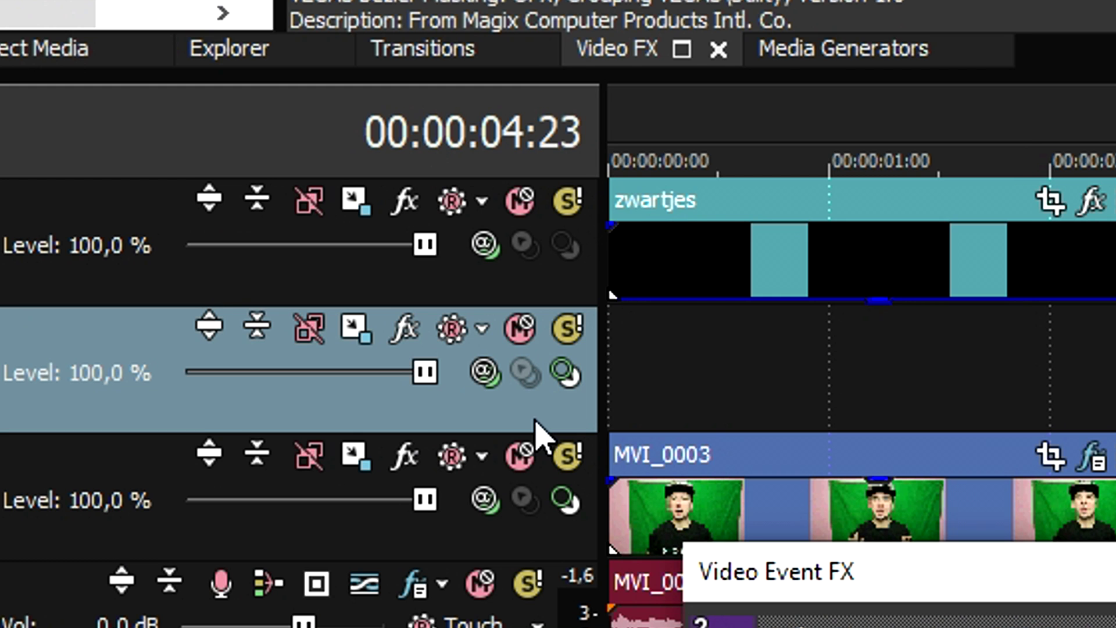
Duplicate the video track that holds the masked MVI_0003 copy
right_click(175, 462)
click(279, 317)
click(550, 474)
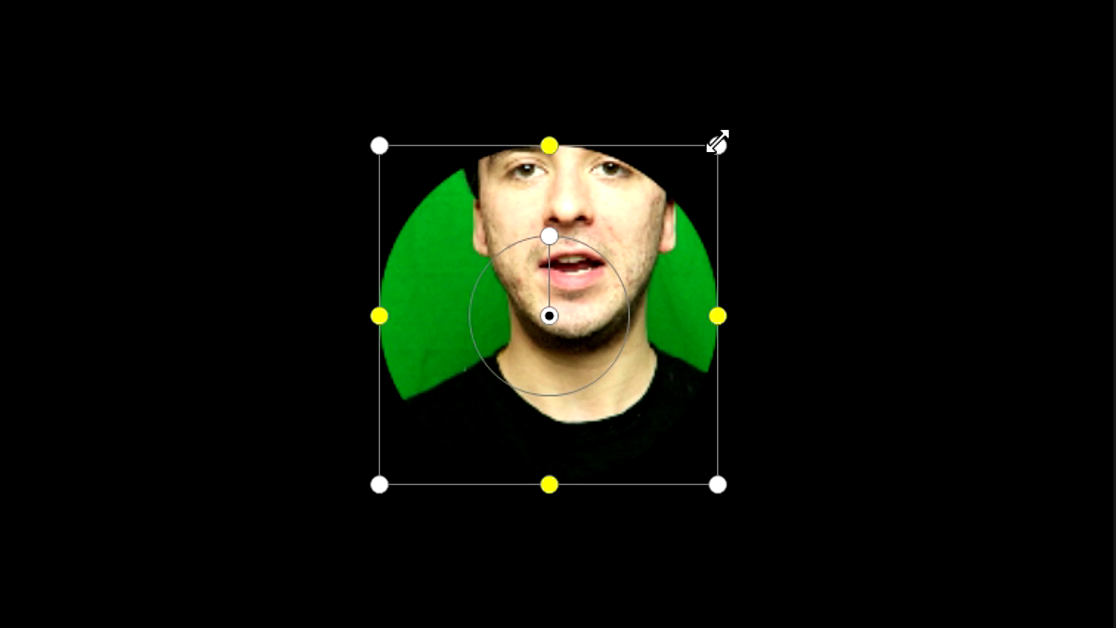
Shrink the circular mask of the track 3 clip into a small oval over the eye on the image's left side
drag(719, 142, 640, 221)
drag(647, 325, 719, 318)
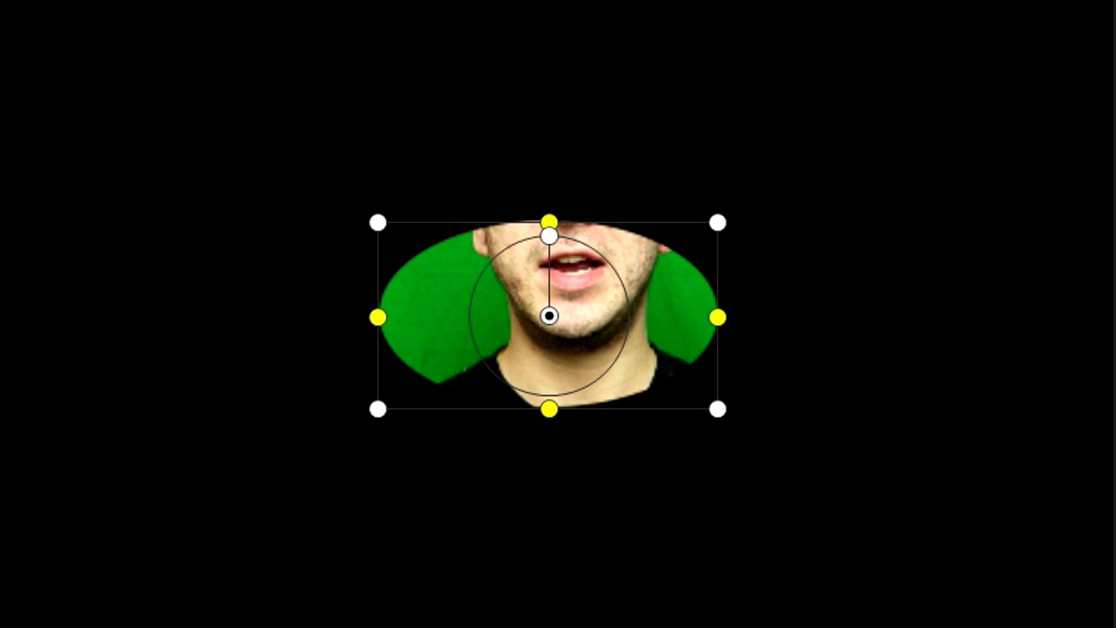
drag(643, 294, 632, 246)
drag(701, 147, 550, 184)
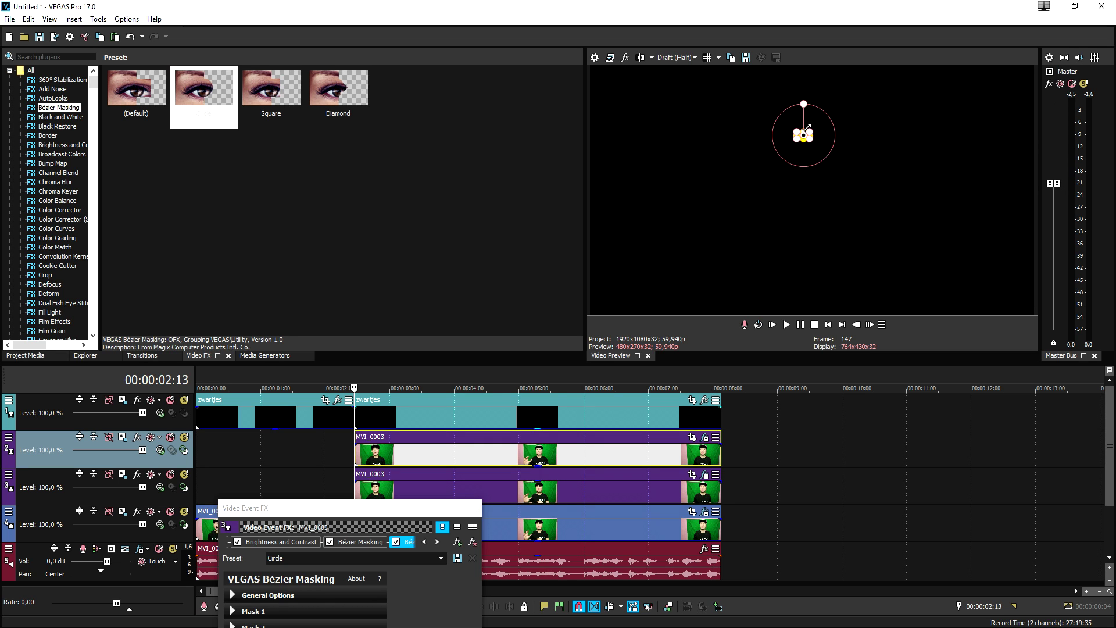
click(476, 509)
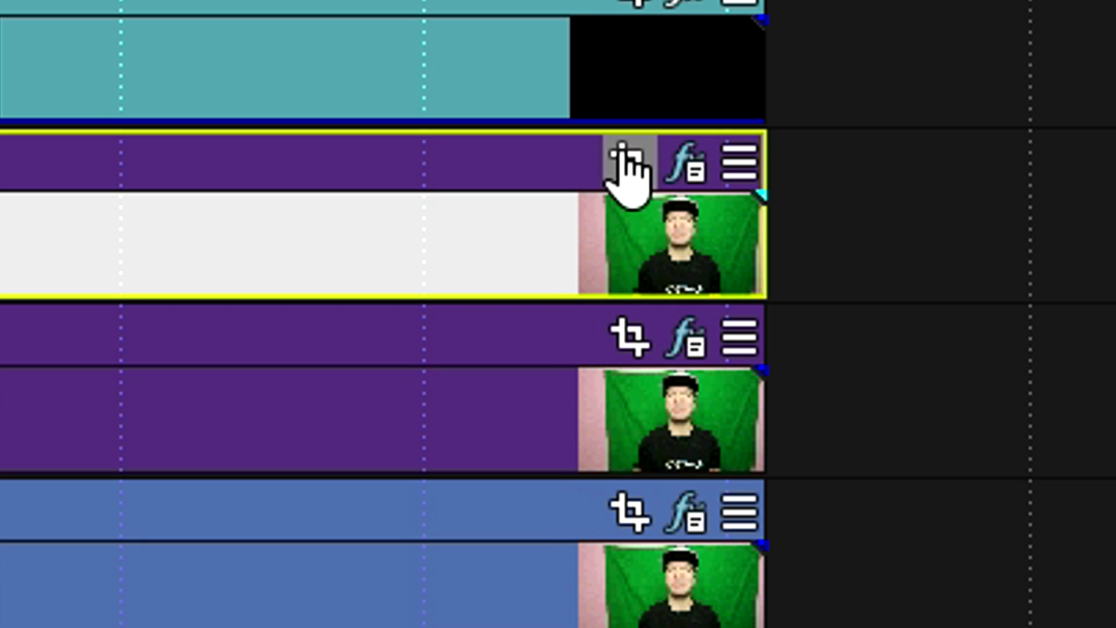
Shrink the circular mask of the track 2 clip into a small oval and place it over the other eye
click(625, 157)
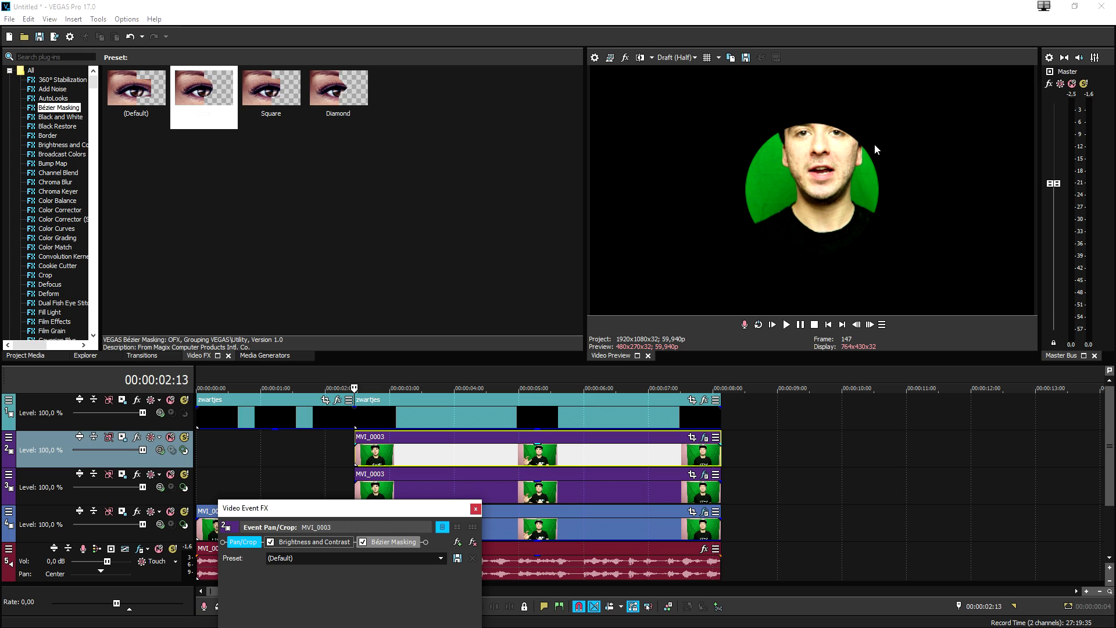
drag(943, 123, 839, 176)
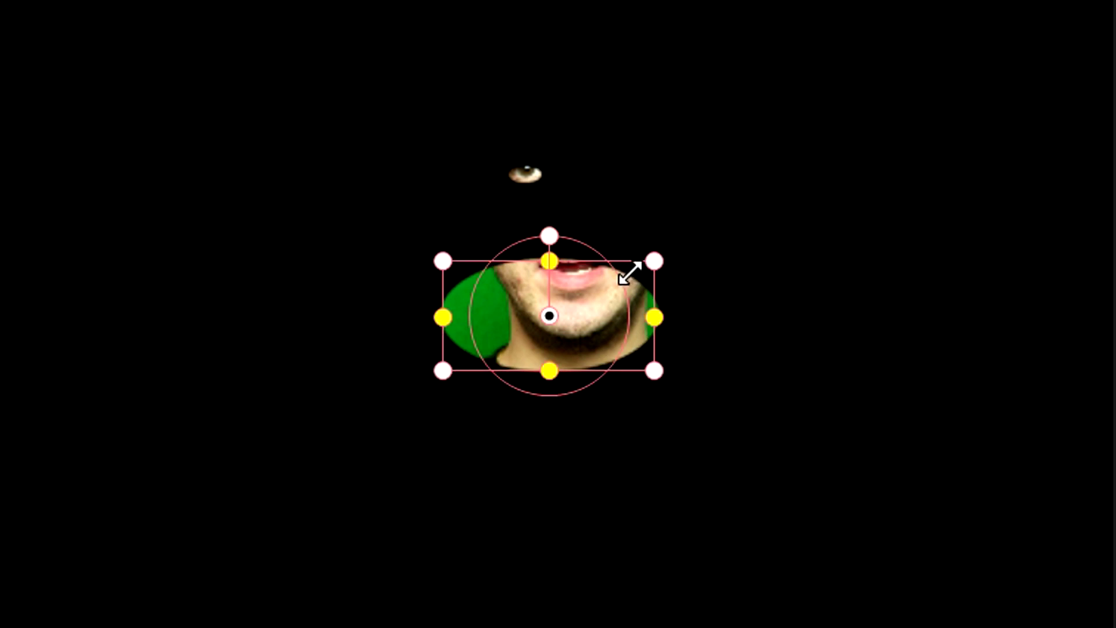
drag(630, 273, 579, 296)
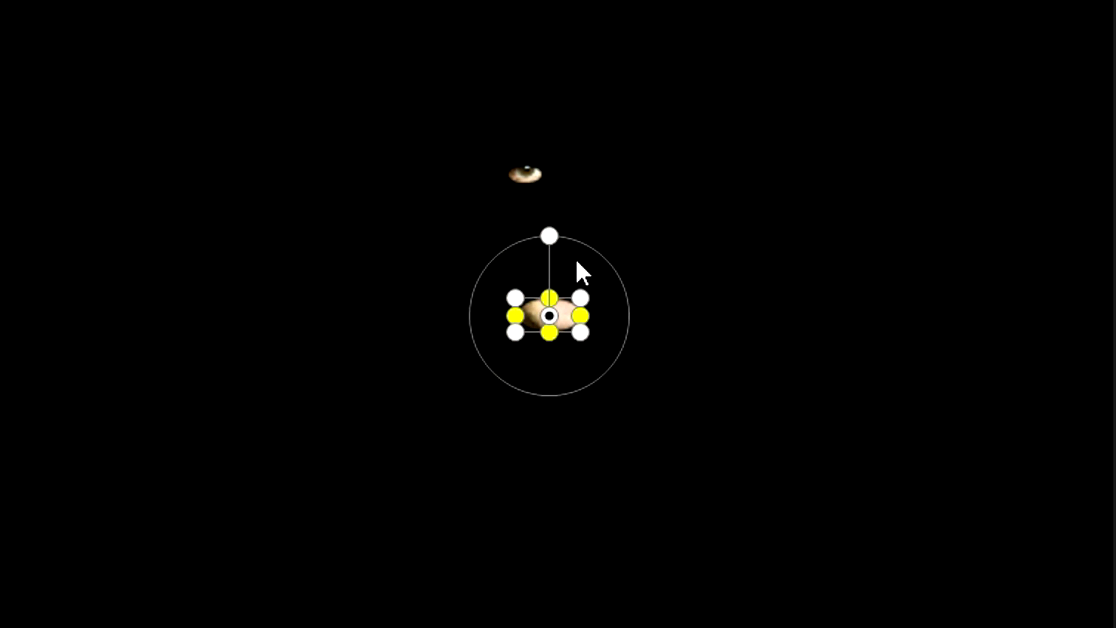
drag(583, 246, 589, 242)
drag(573, 302, 634, 172)
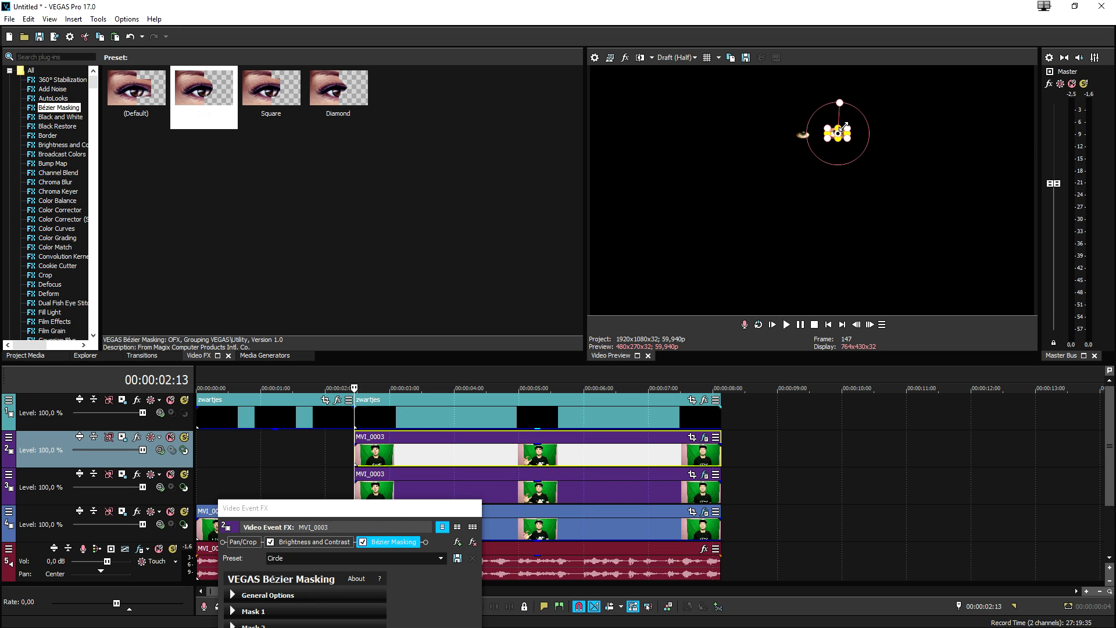
click(476, 510)
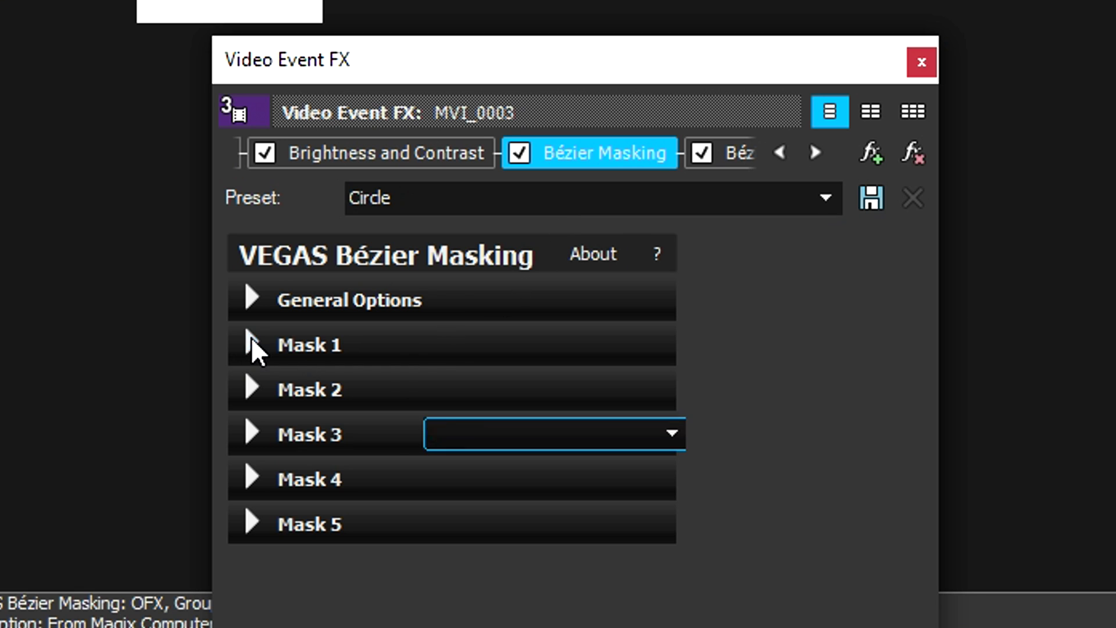
Run motion tracking for Mask 1 in the first Bézier Masking effect of the track 3 clip, then close its settings
click(212, 245)
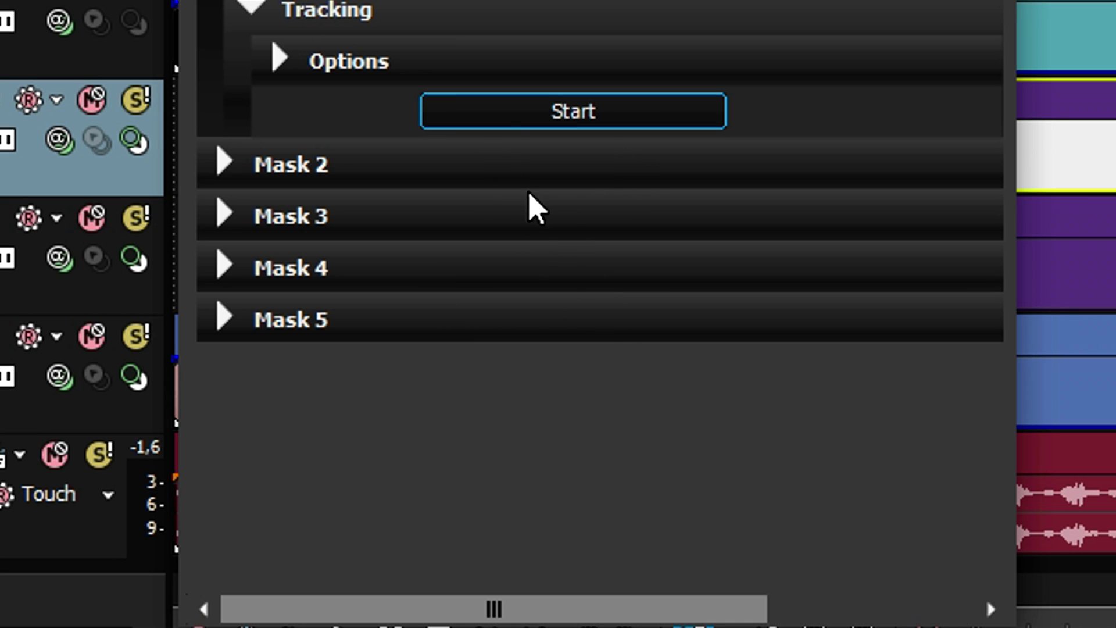
click(570, 124)
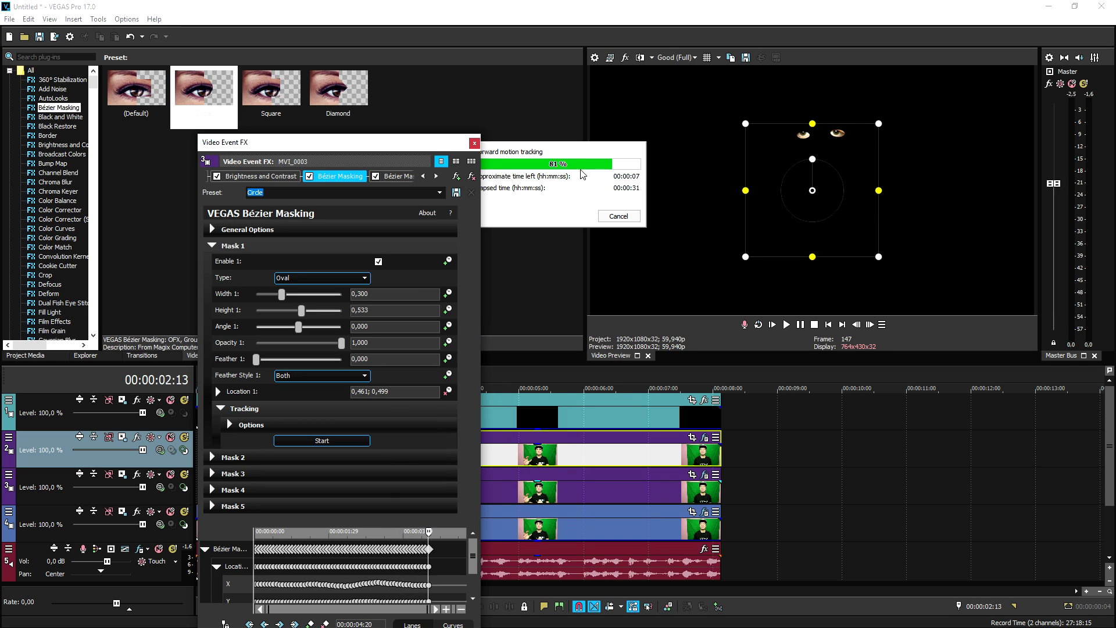
drag(401, 143, 350, 131)
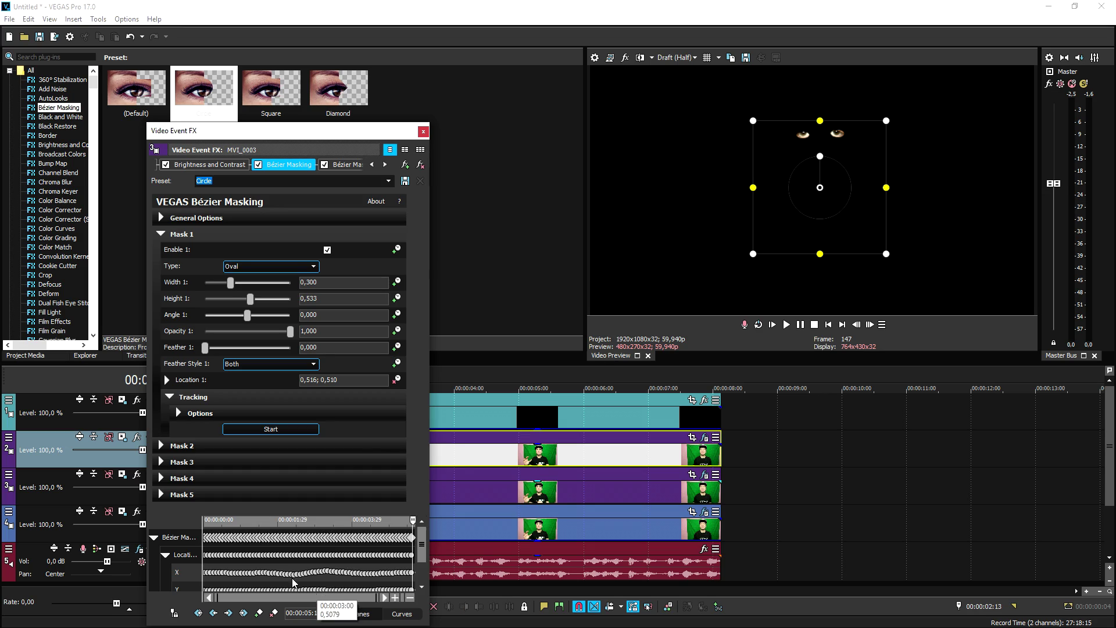
click(424, 131)
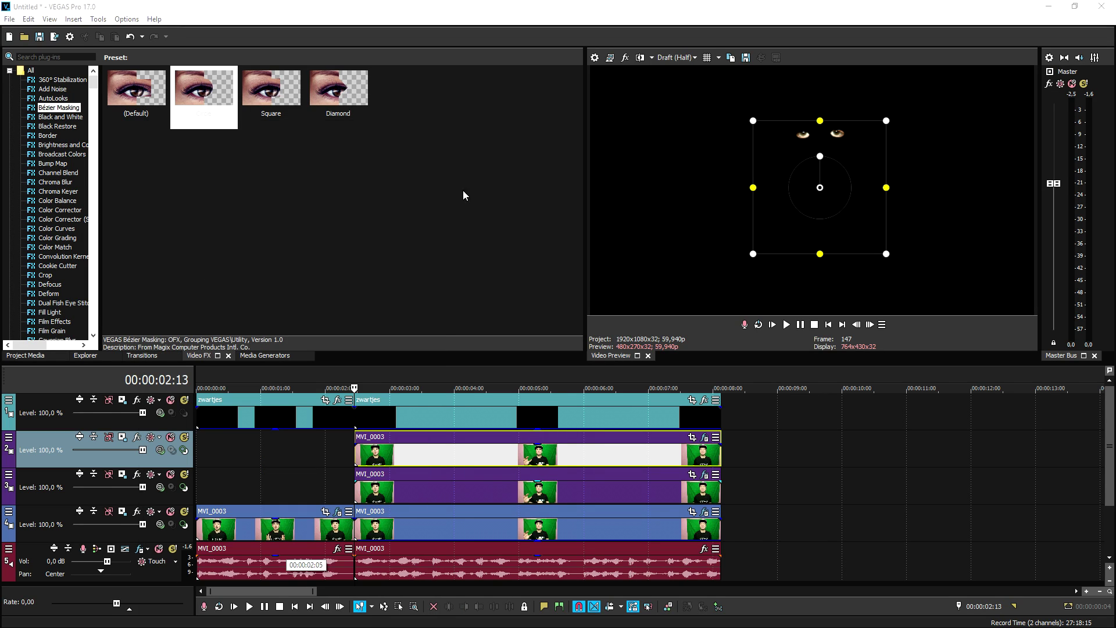
Run motion tracking for Mask 1 in the Bézier Masking effect of the track 2 MVI_0003 clip
click(693, 439)
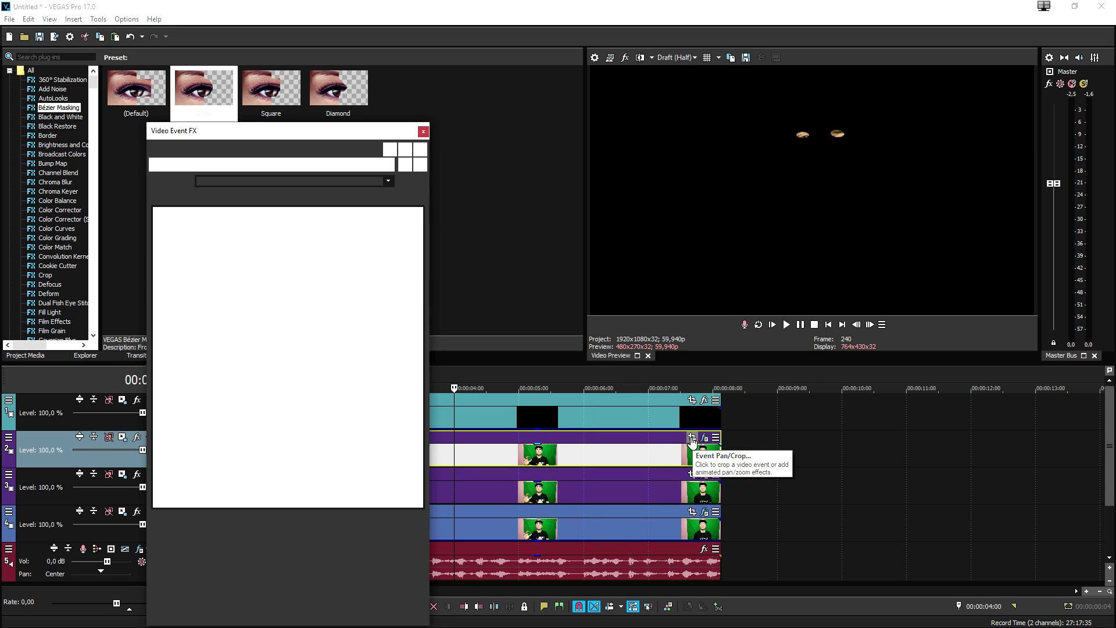
click(310, 165)
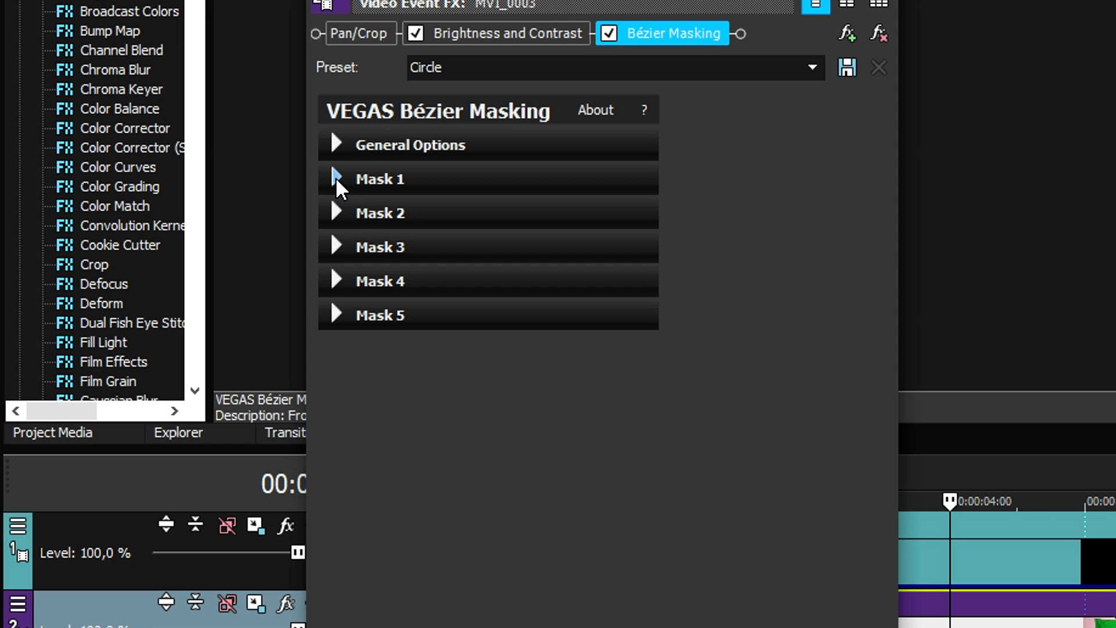
click(160, 233)
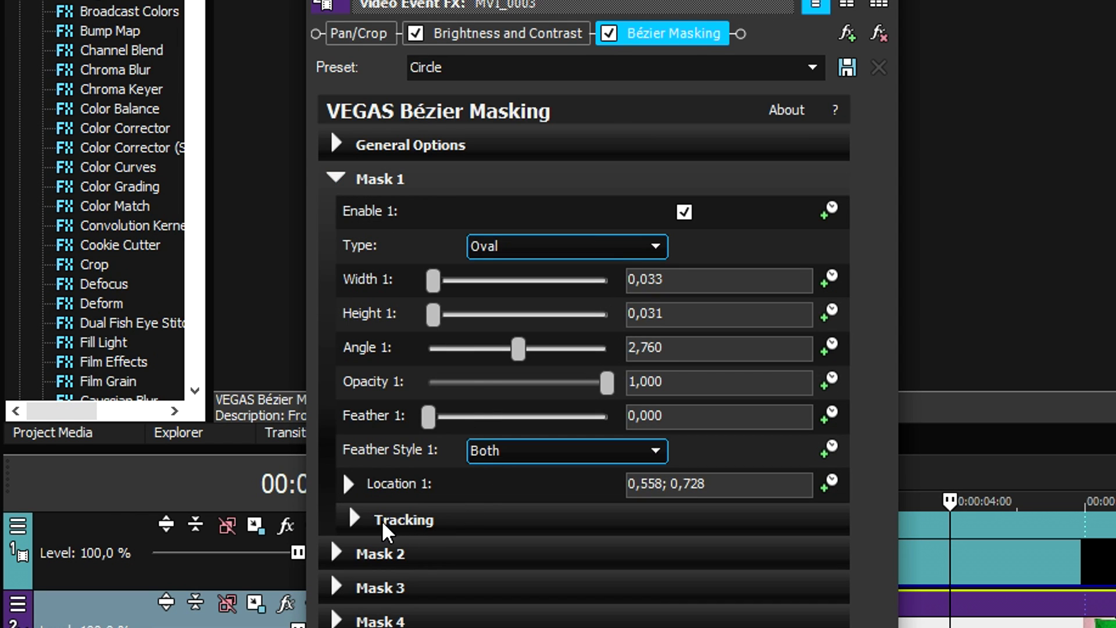
click(343, 519)
click(611, 590)
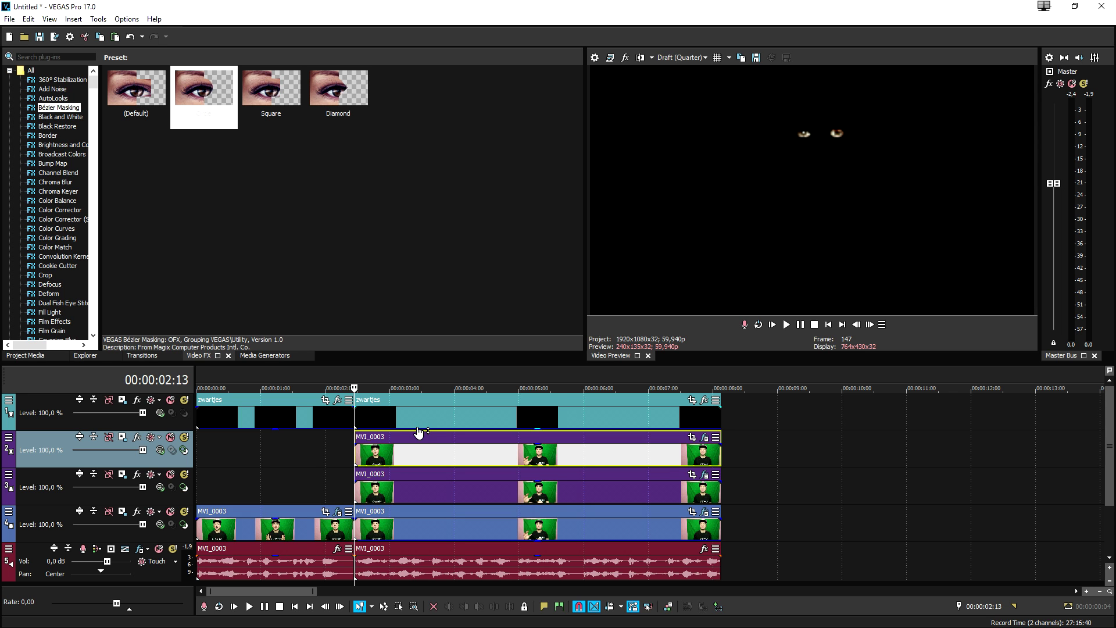
Turn on masking in the Pan/Crop settings of the second zwartjes clip on track 1
click(417, 420)
click(692, 400)
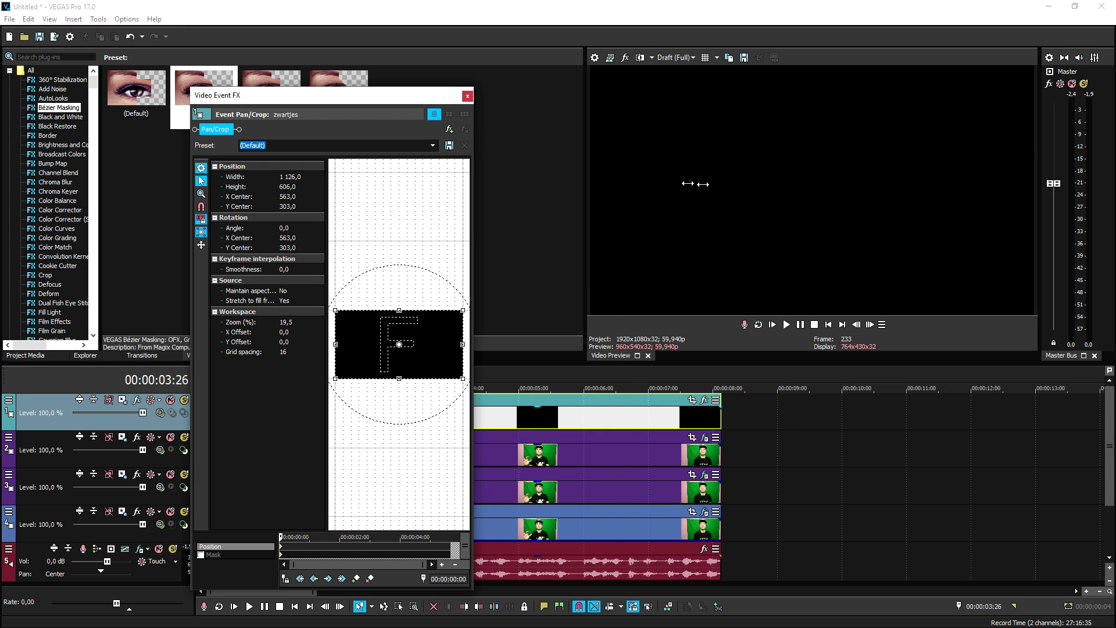
drag(472, 158, 711, 158)
drag(546, 95, 384, 38)
scroll(240, 294, up, 5)
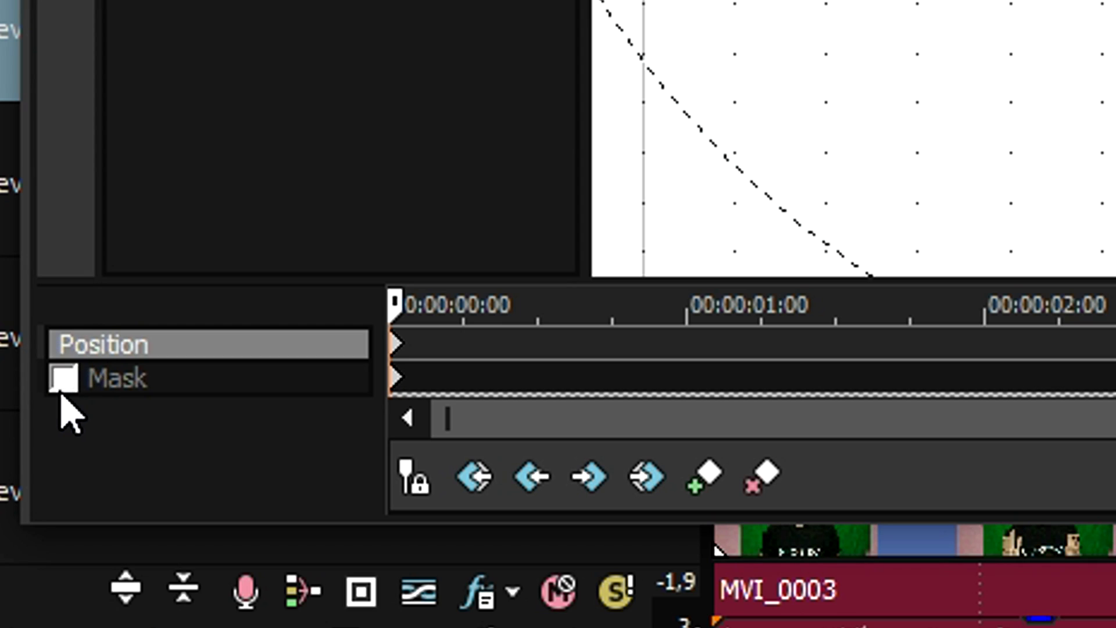
click(63, 379)
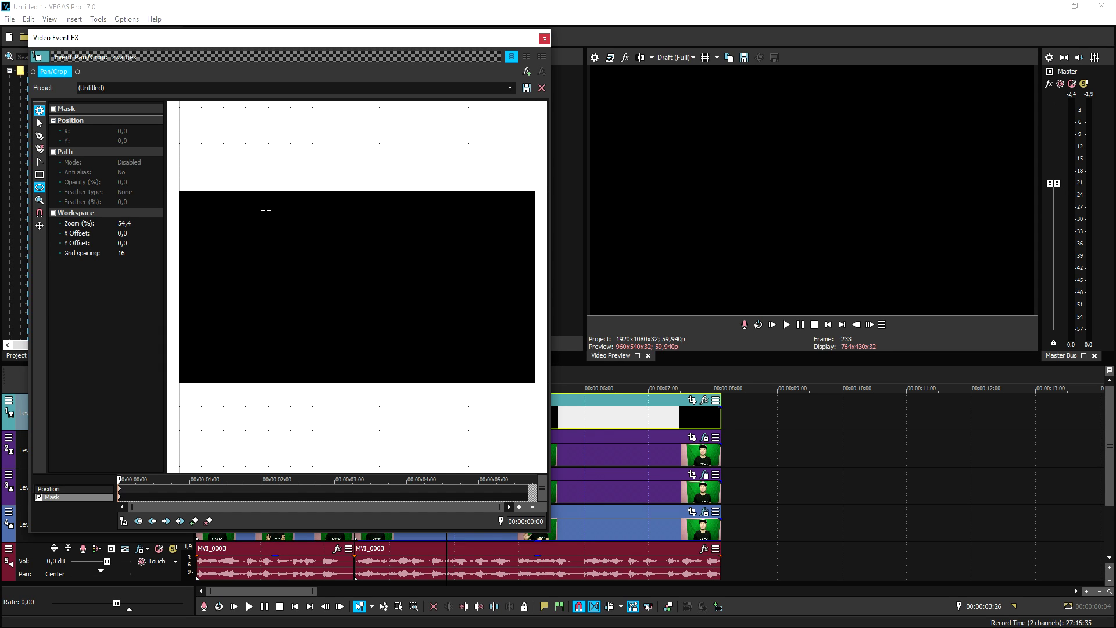
Draw an oval mask on the zwartjes clip and shrink it over the eye on the image's left side, at about X 541, Y 176
drag(266, 210, 351, 261)
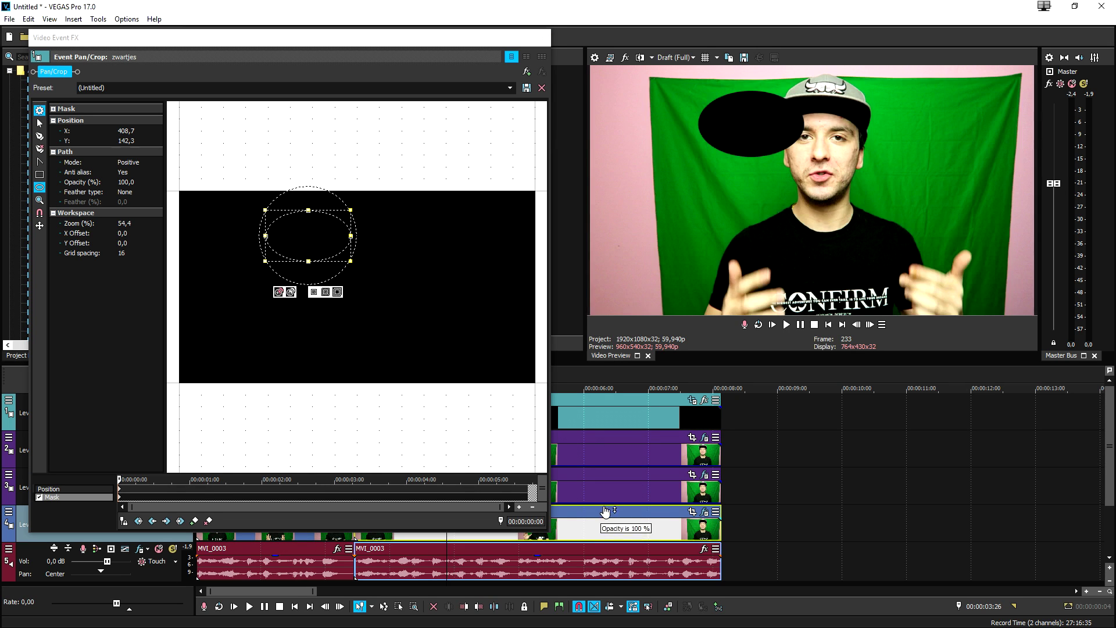
scroll(251, 226, up, 3)
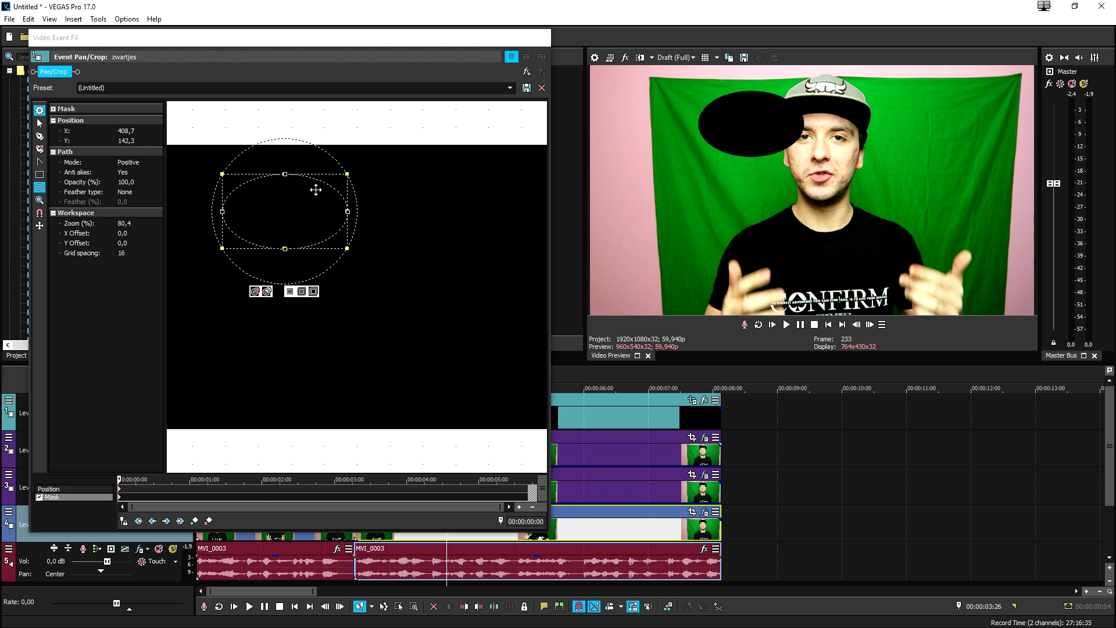
scroll(316, 187, up, 2)
drag(344, 121, 192, 219)
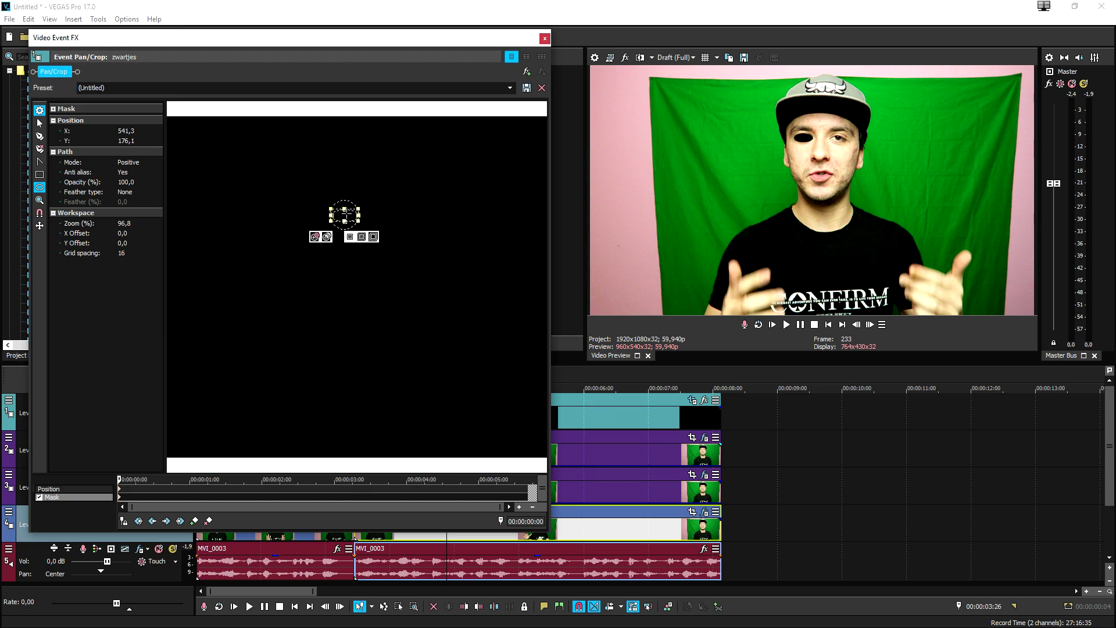
drag(345, 215, 379, 138)
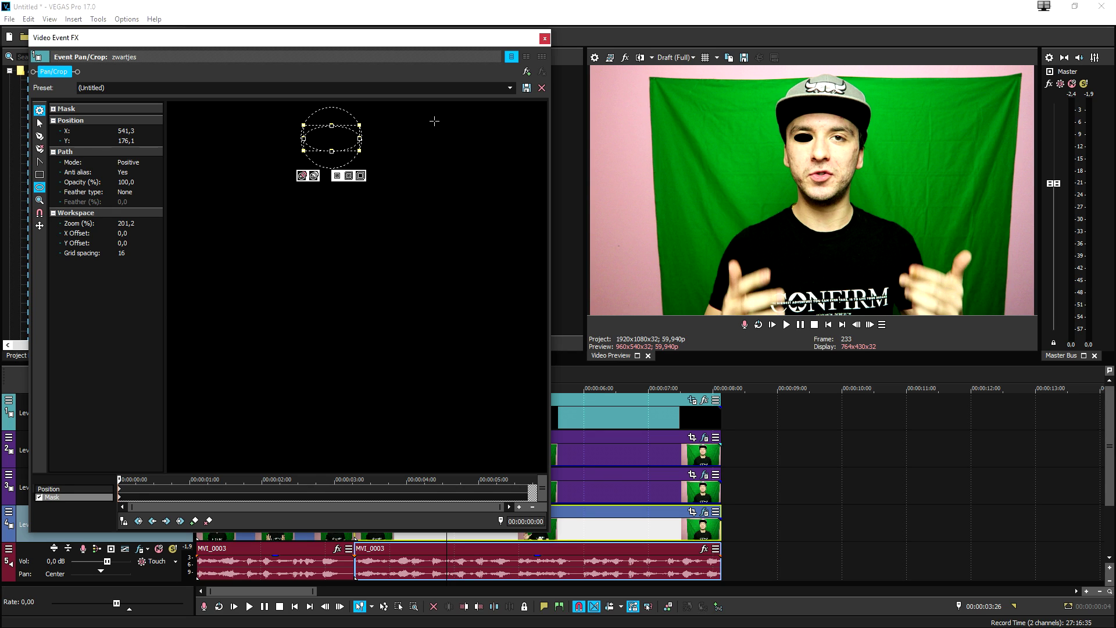
Add a second oval mask of similar size over the other eye at about X 632, Y 178, and close the Pan/Crop settings
mouse_move(430, 137)
mouse_down()
mouse_move(505, 172)
mouse_move(489, 165)
mouse_move(494, 191)
mouse_move(489, 164)
mouse_move(447, 141)
mouse_move(450, 117)
mouse_move(445, 135)
mouse_up()
click(441, 144)
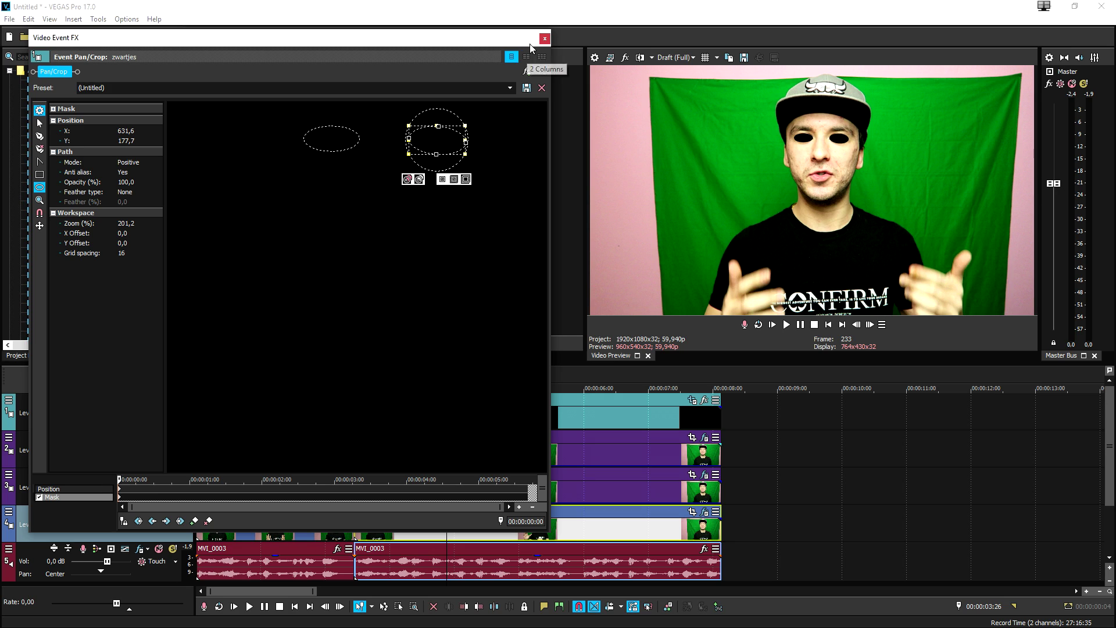
click(544, 39)
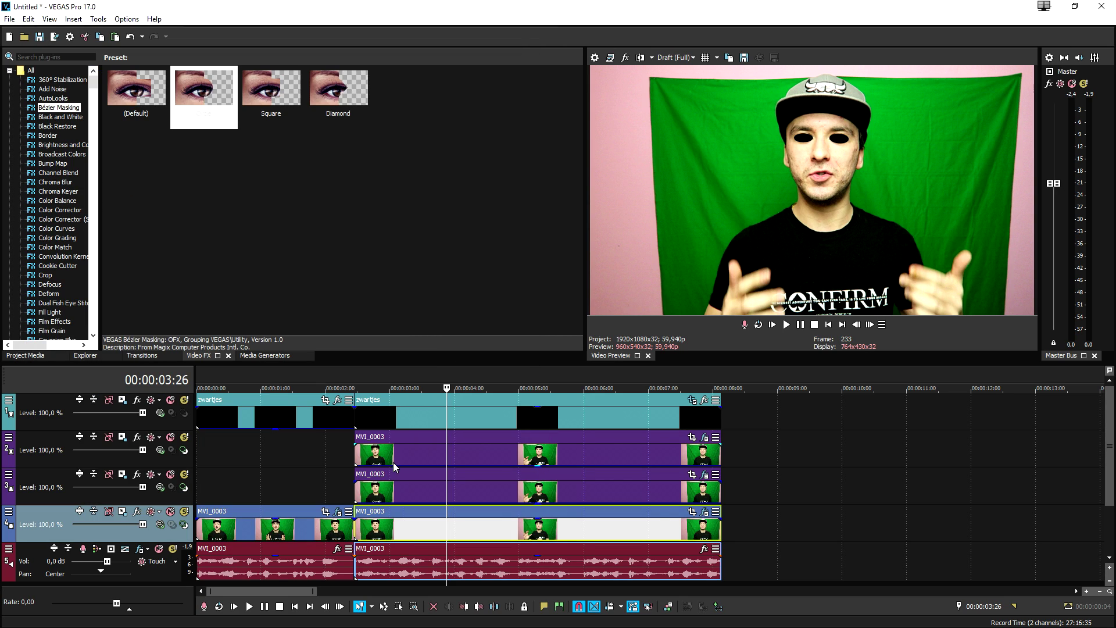
Select the masked black zwartjes clip on track 1
click(393, 462)
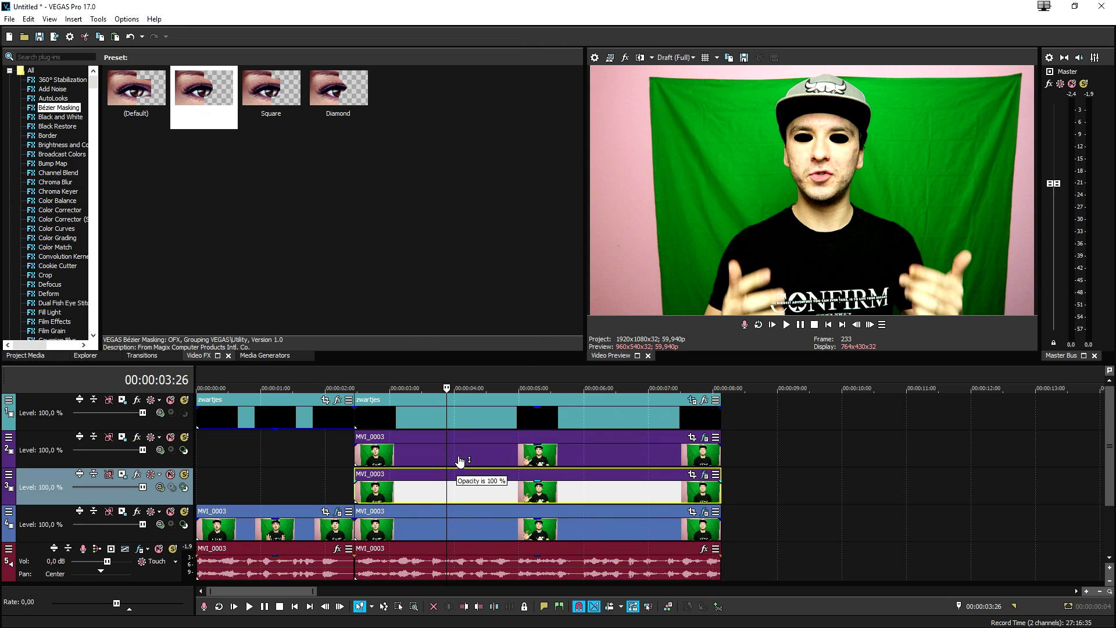
double_click(463, 415)
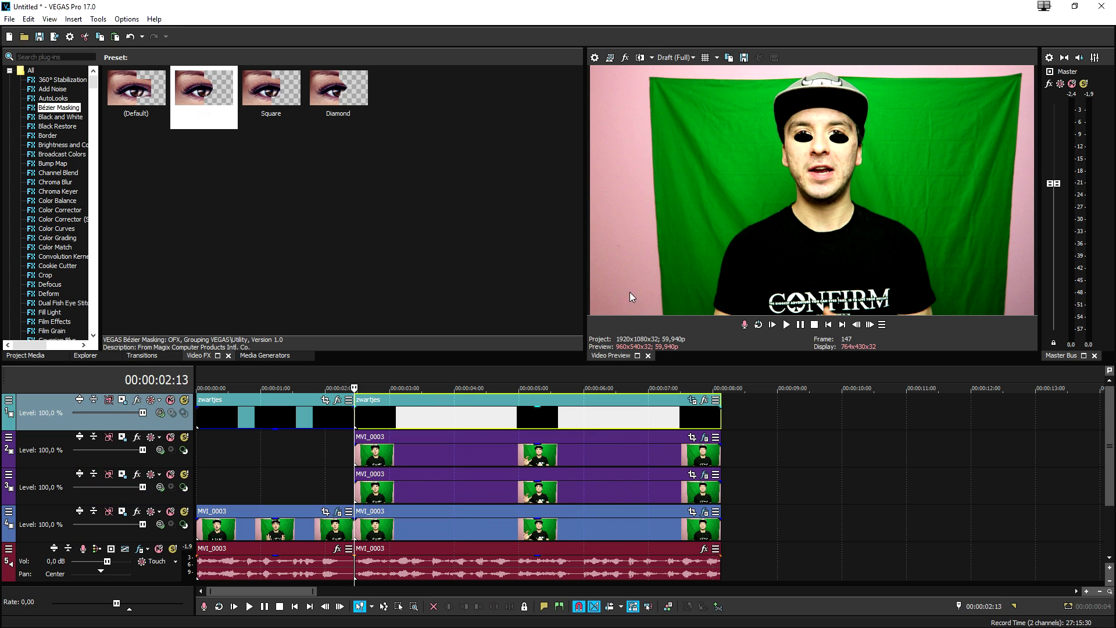
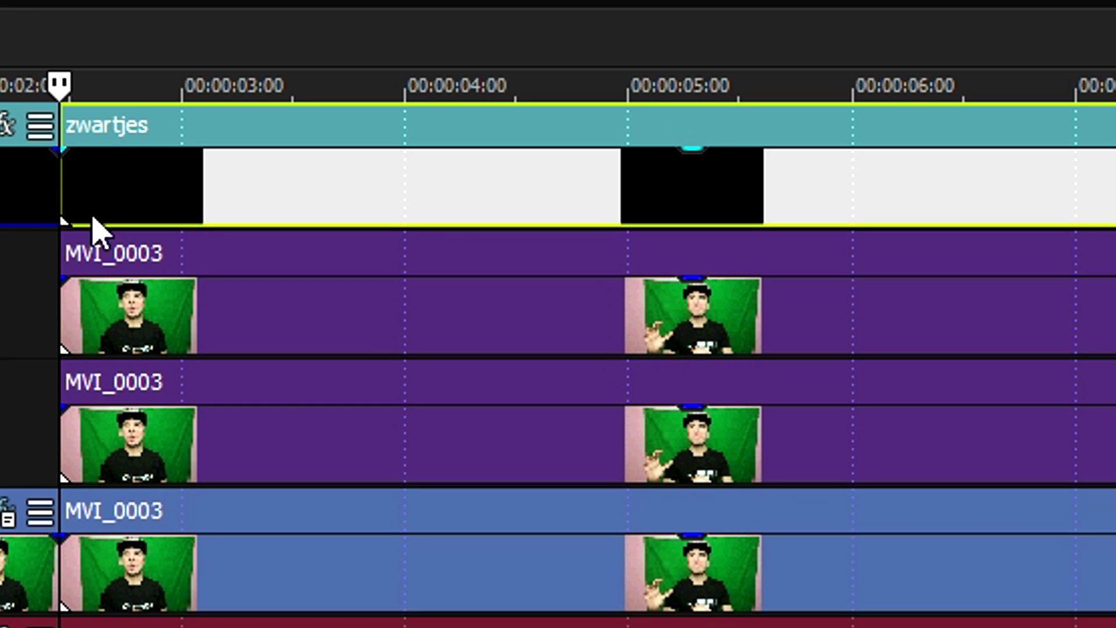
click(264, 214)
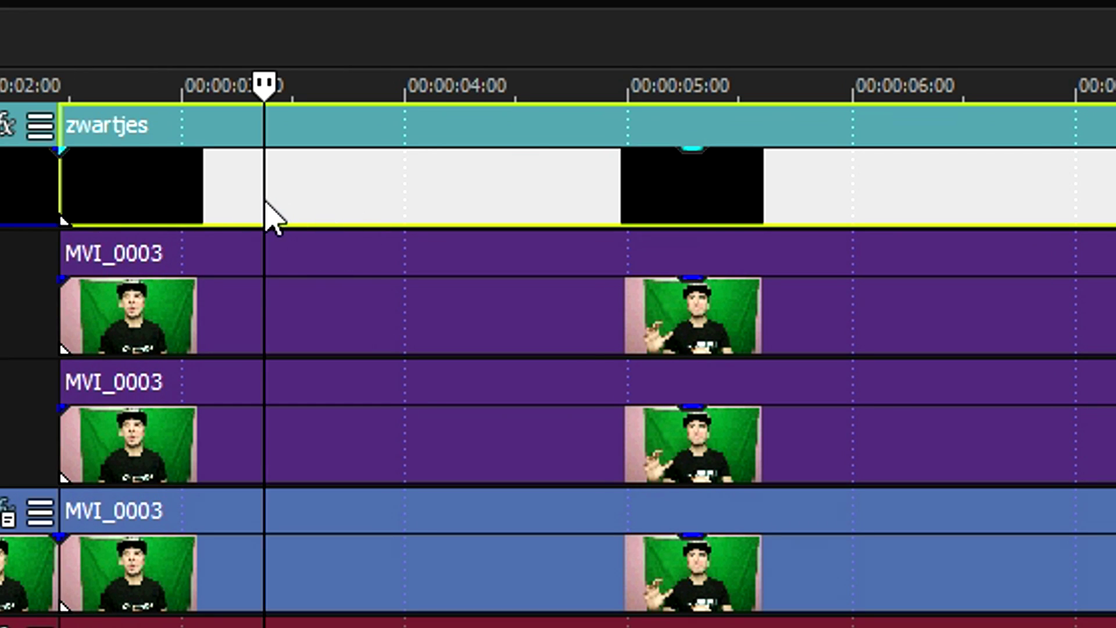
ctrl+click(324, 338)
ctrl+click(348, 453)
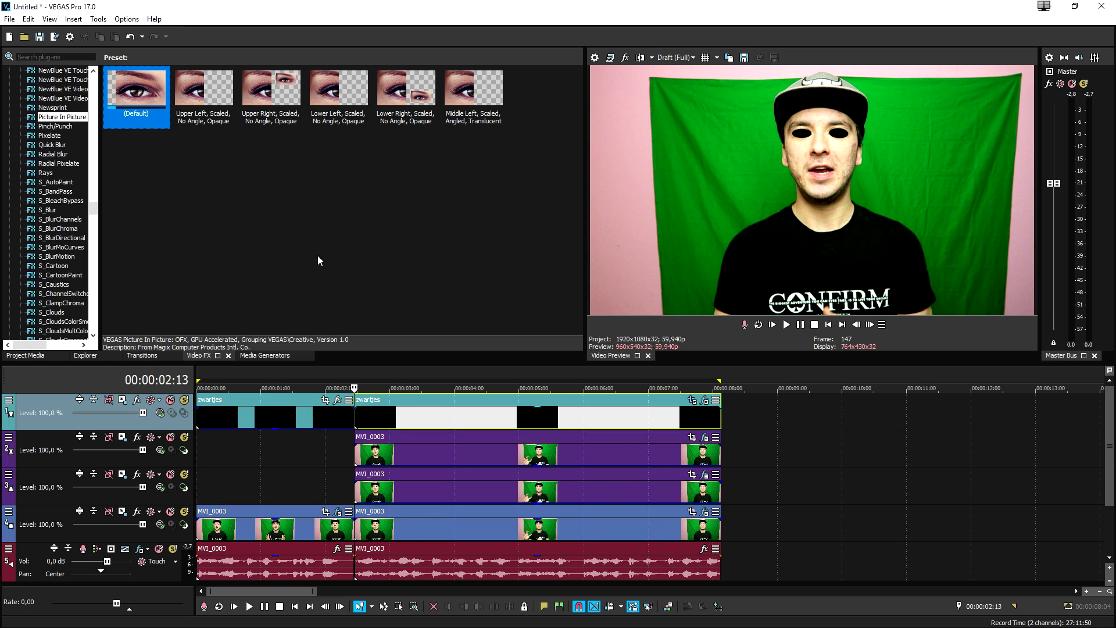
Run the Copy Motion Track to PiP script for the selected zwartjes clip
click(318, 244)
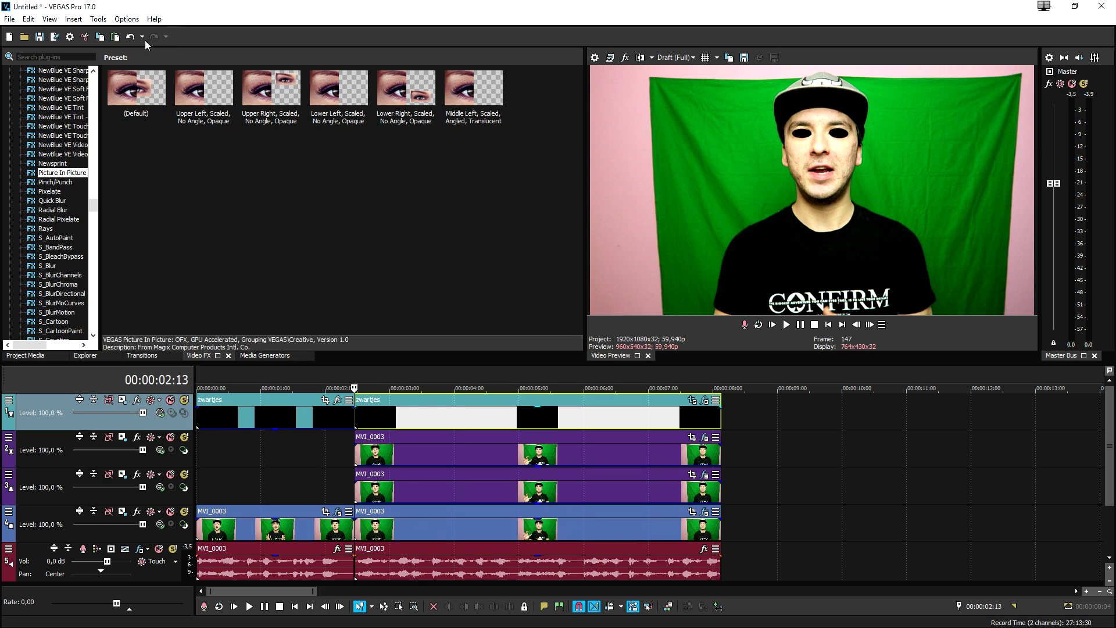
click(99, 19)
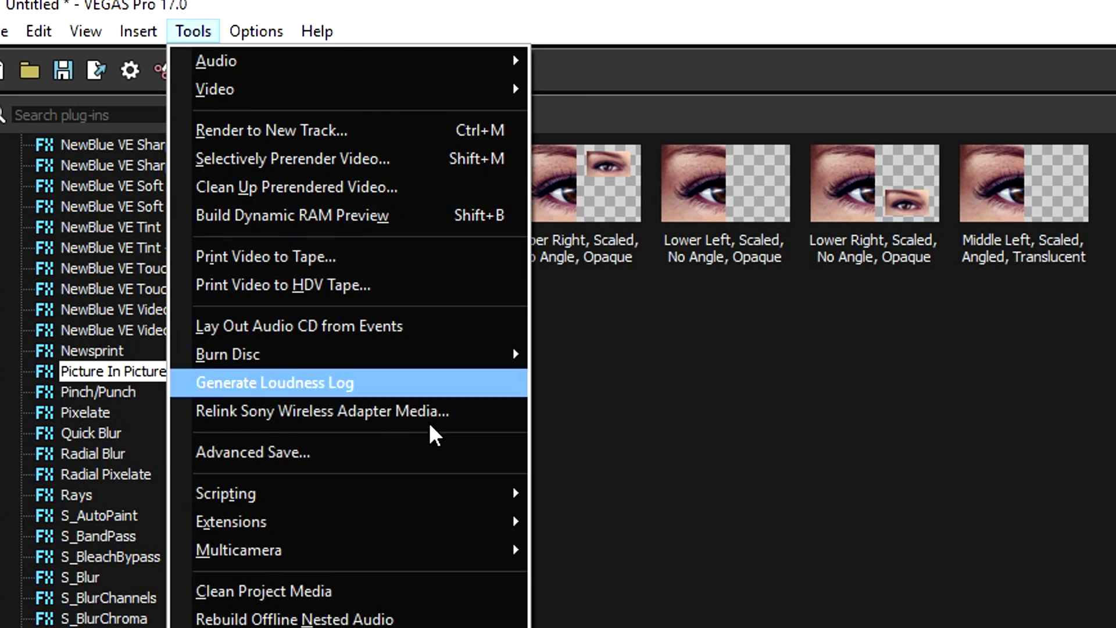
mouse_move(206, 231)
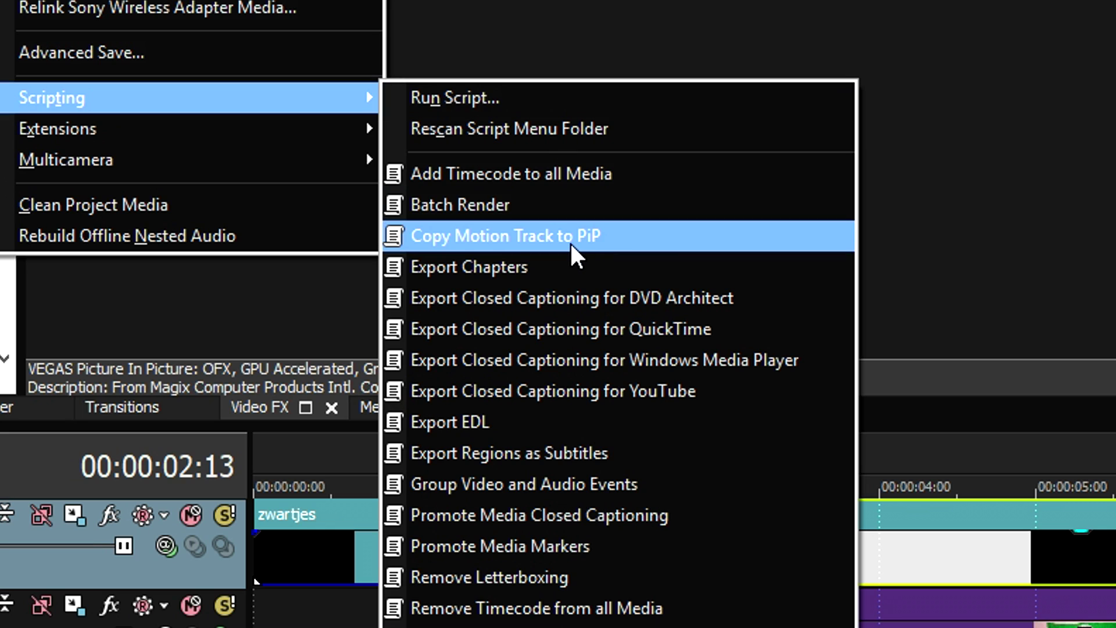